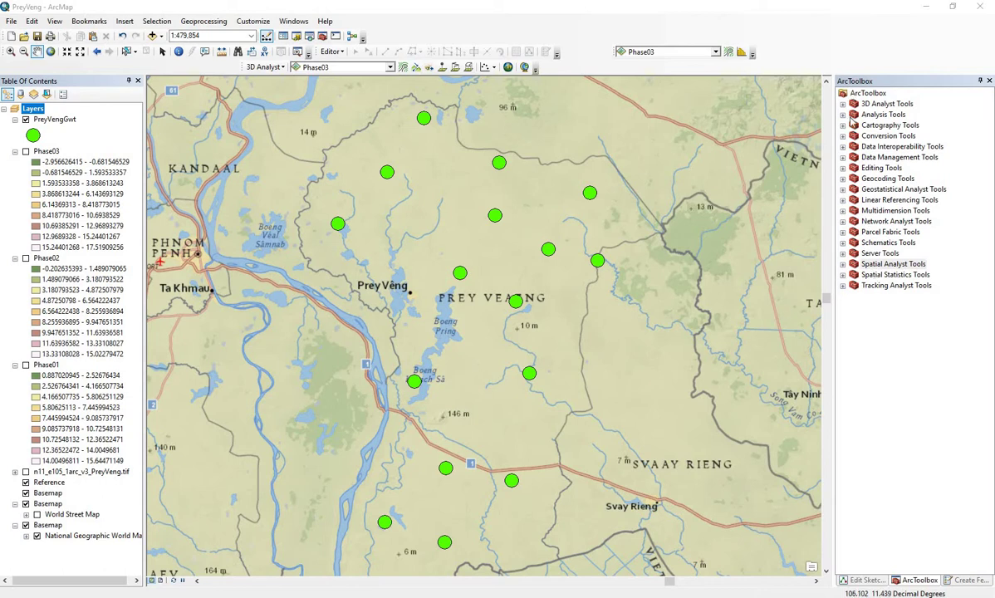
- Open the Contour tool from the Spatial Analyst Surface toolset
left_click(843, 264)
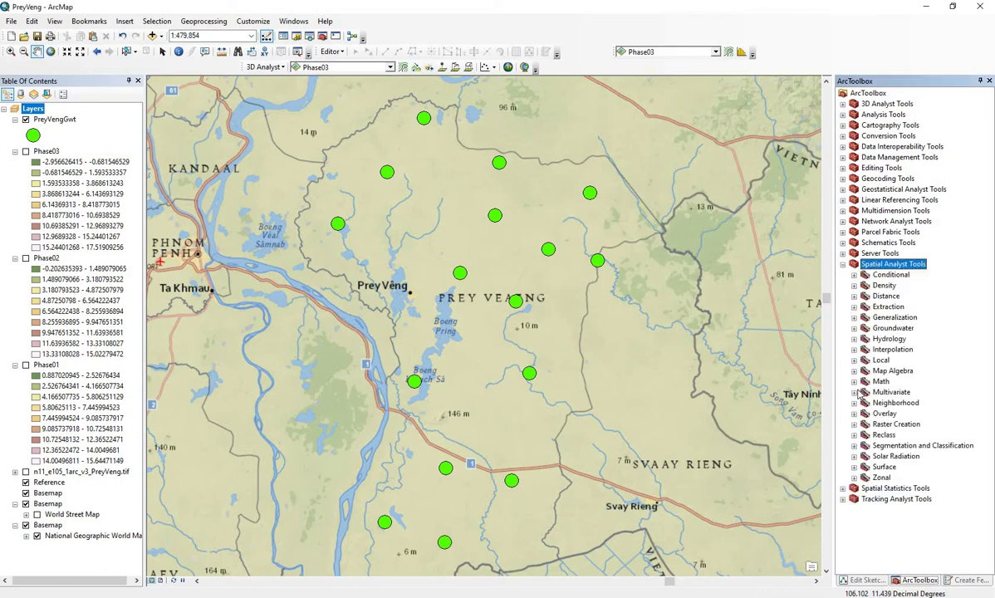
left_click(854, 468)
scroll(867, 440, "down", 1)
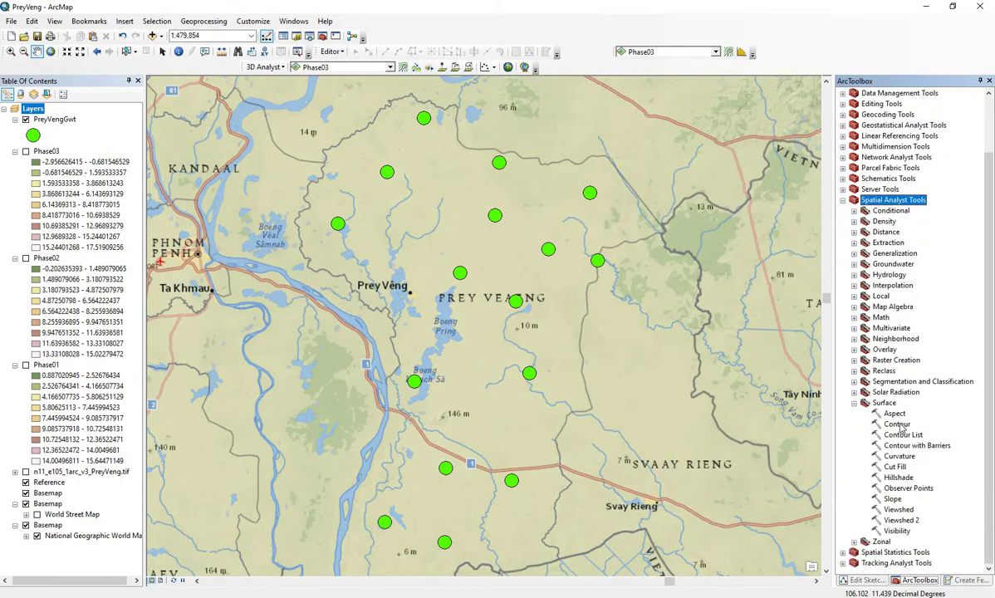
double_click(897, 425)
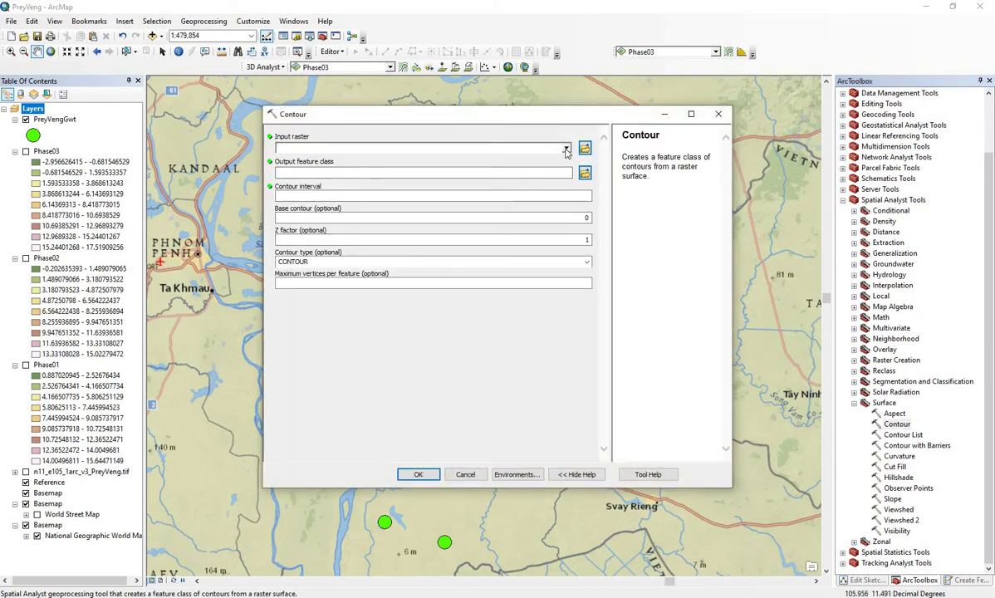
- Generate contours from Phase01 at interval 2, saved as D:\MRC\Phase1Contour.shp
left_click(566, 150)
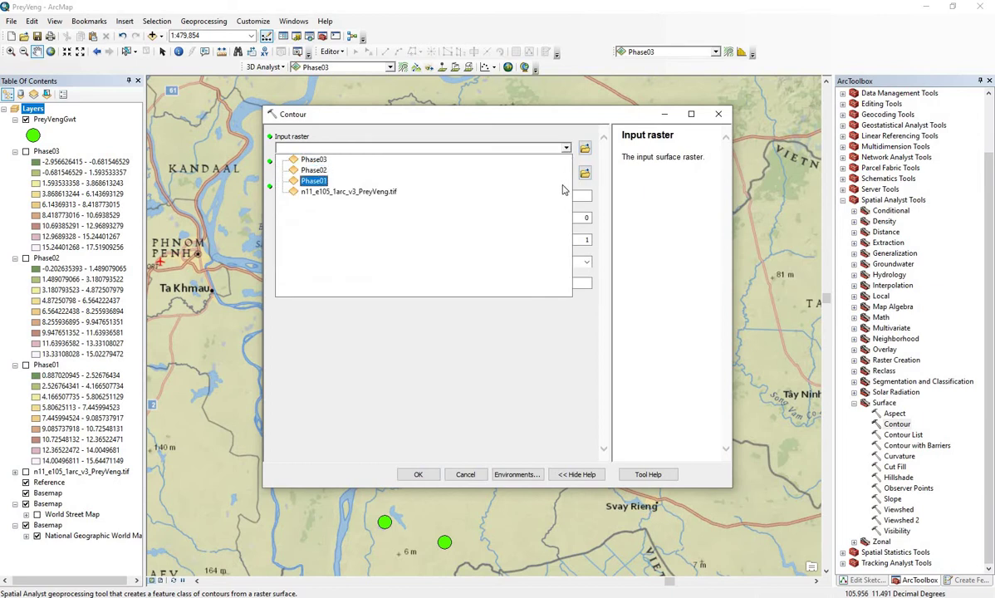
left_click(562, 182)
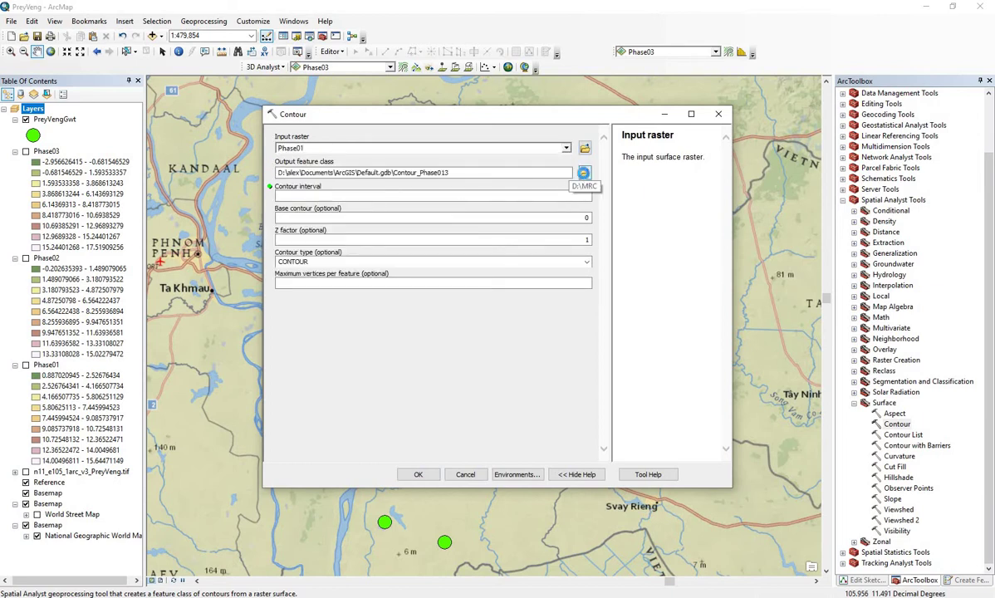
left_click(584, 175)
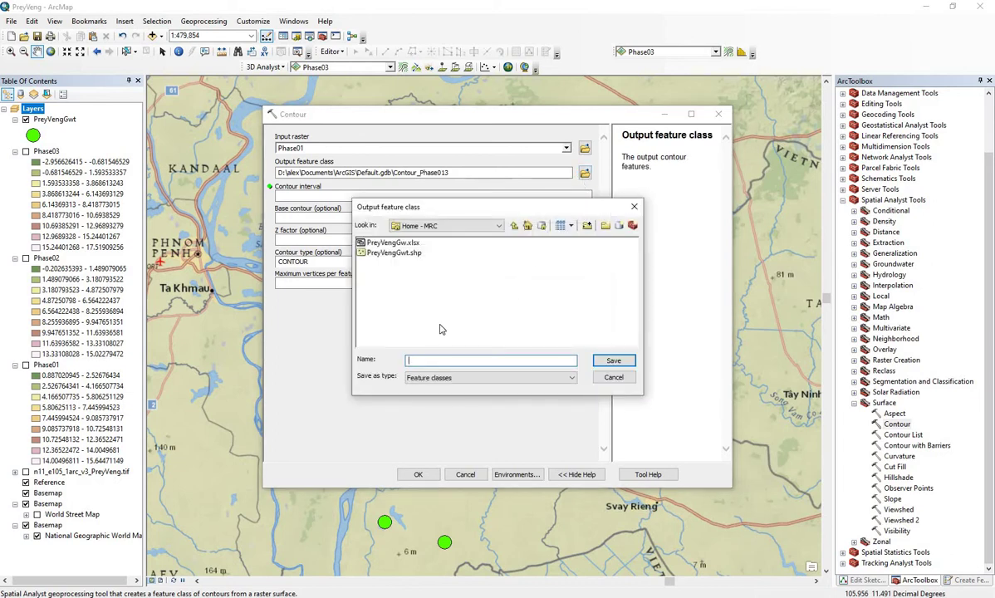
type("Phase1Contour")
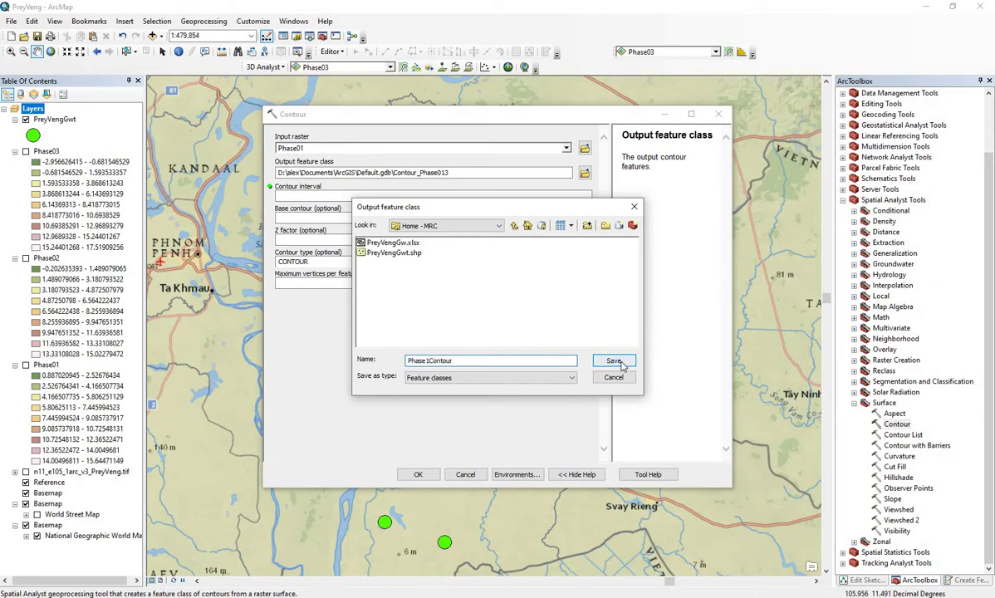
left_click(615, 360)
left_click(580, 197)
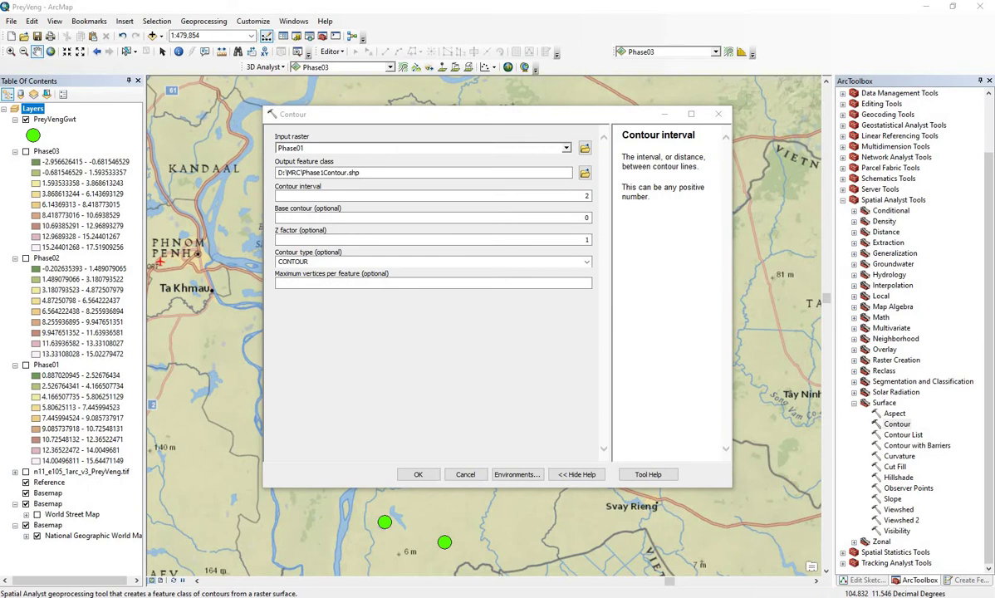
left_click(418, 475)
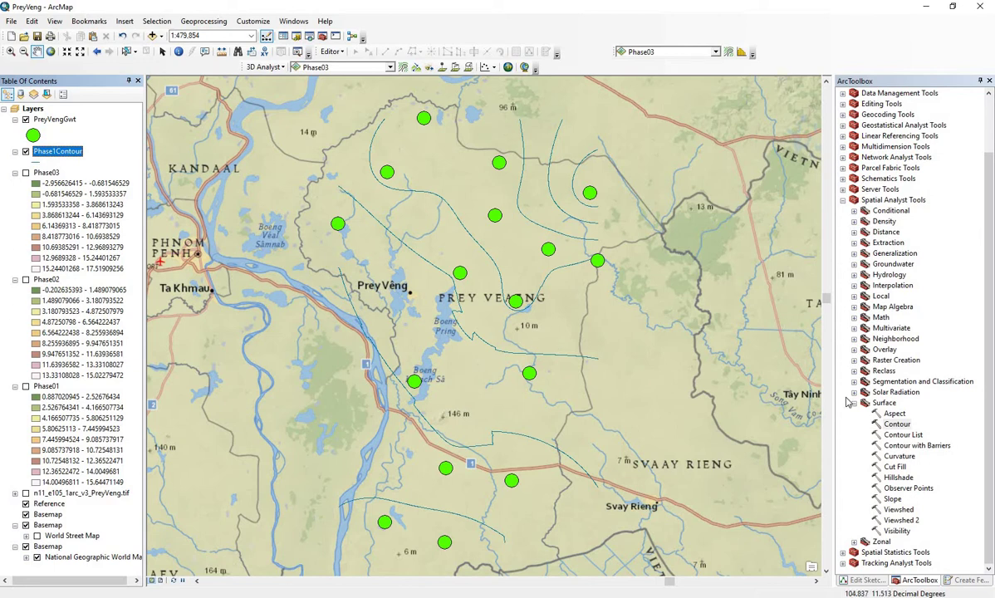
- Set up the Contour tool with input Phase02 and output D:\MRC\Phase2Contour.shp
double_click(896, 424)
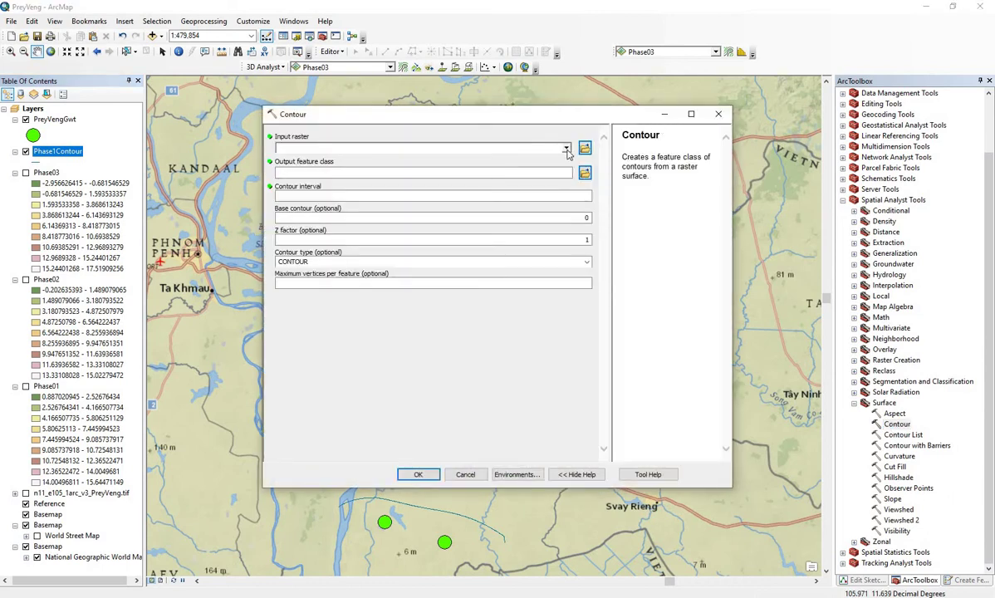
left_click(534, 147)
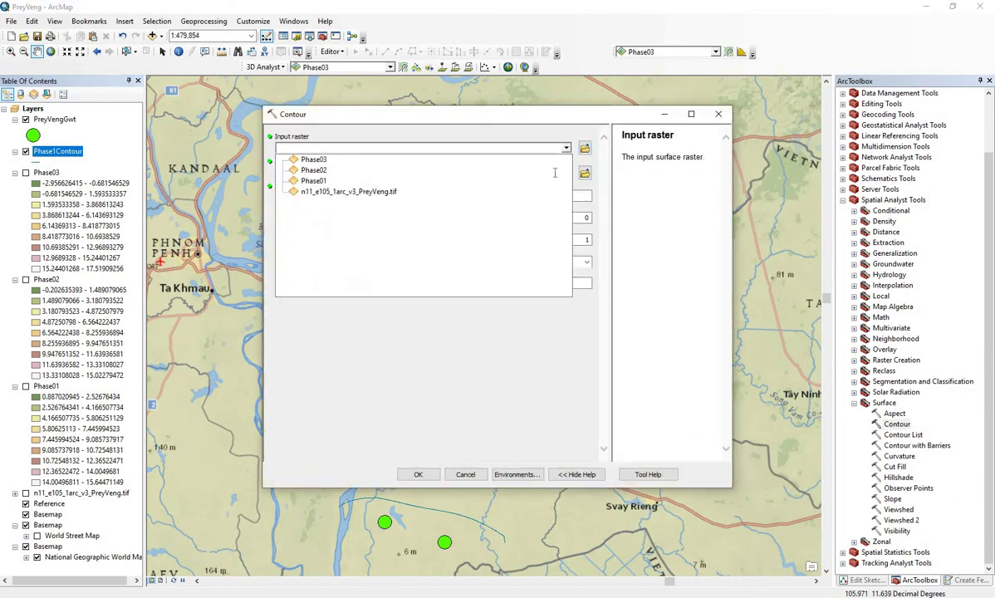
left_click(518, 169)
left_click(585, 174)
left_click(413, 243)
left_click(430, 363)
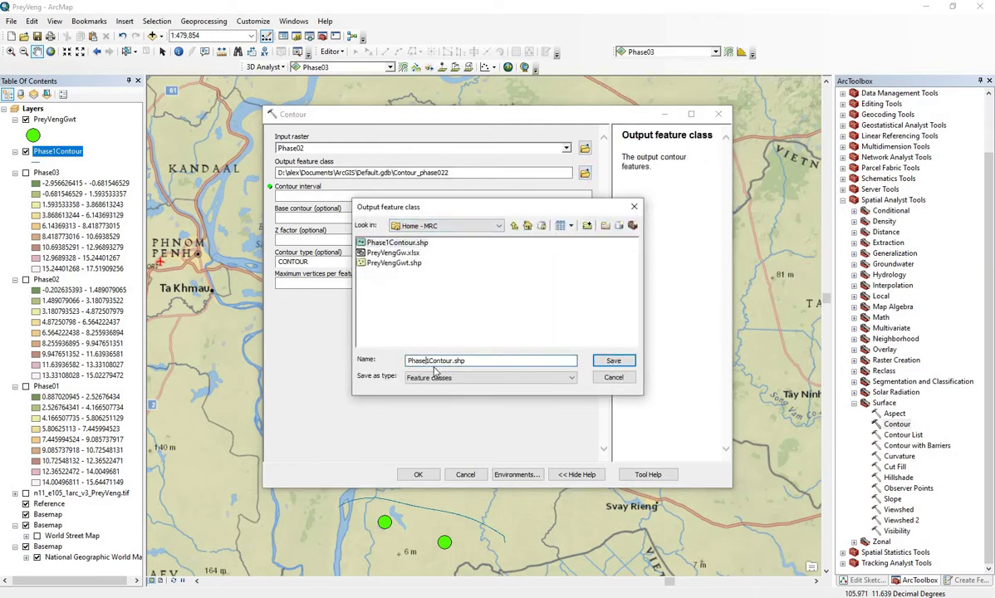
key("Delete")
type("2")
left_click(612, 361)
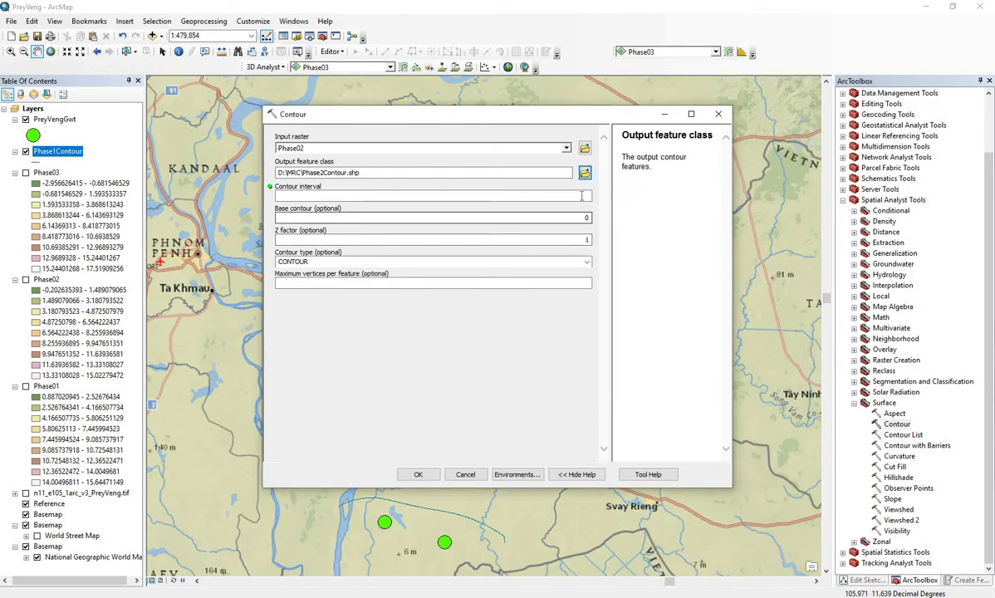
- Set the contour interval to 2 and generate the Phase02 contours
left_click(583, 195)
type("2")
left_click(537, 309)
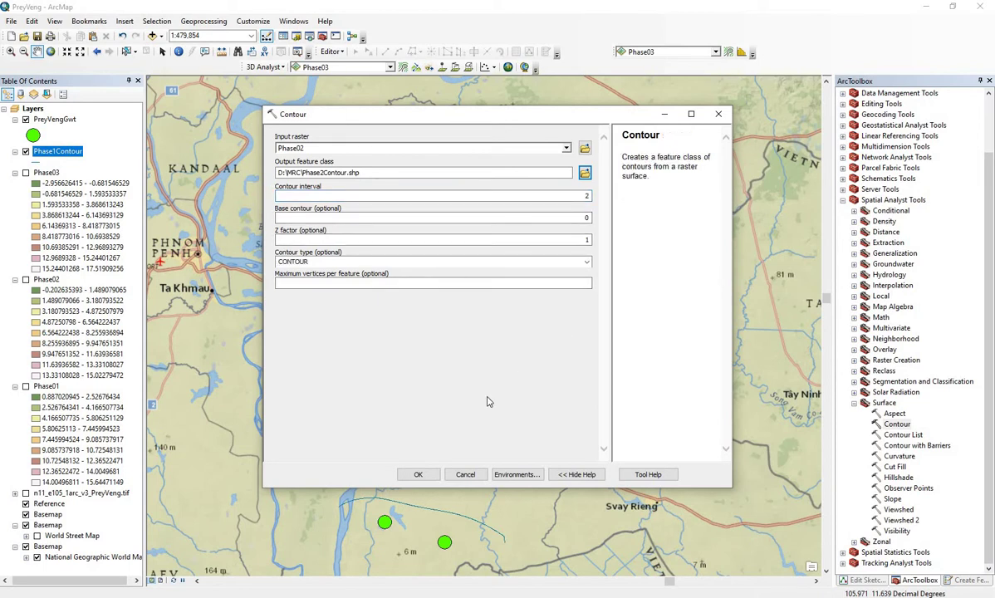
left_click(418, 475)
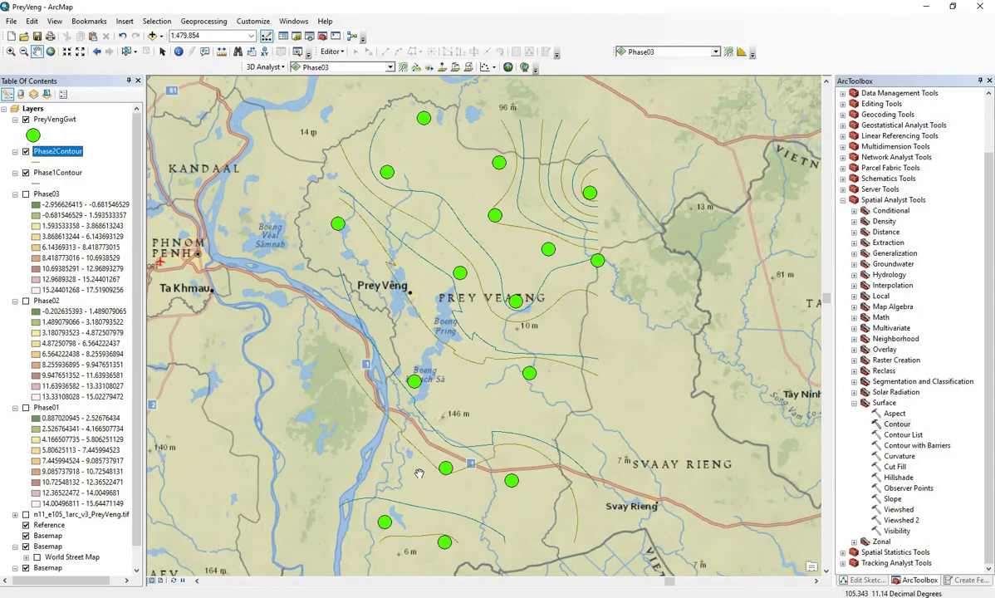
left_click(896, 424)
- Set up the Contour tool with input Phase03 and output D:\MRC\Phase3Contour.shp
double_click(897, 424)
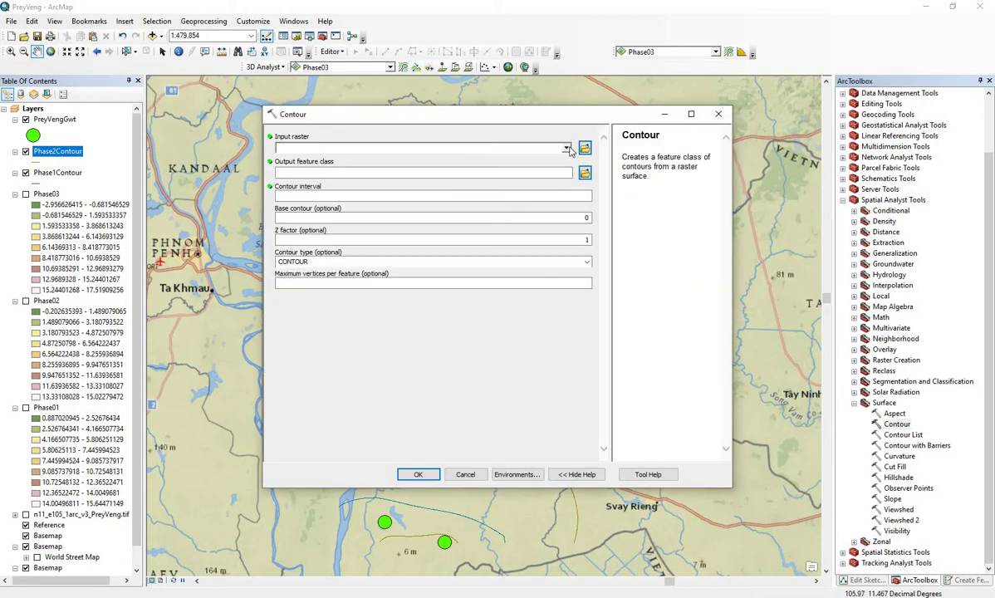
left_click(566, 149)
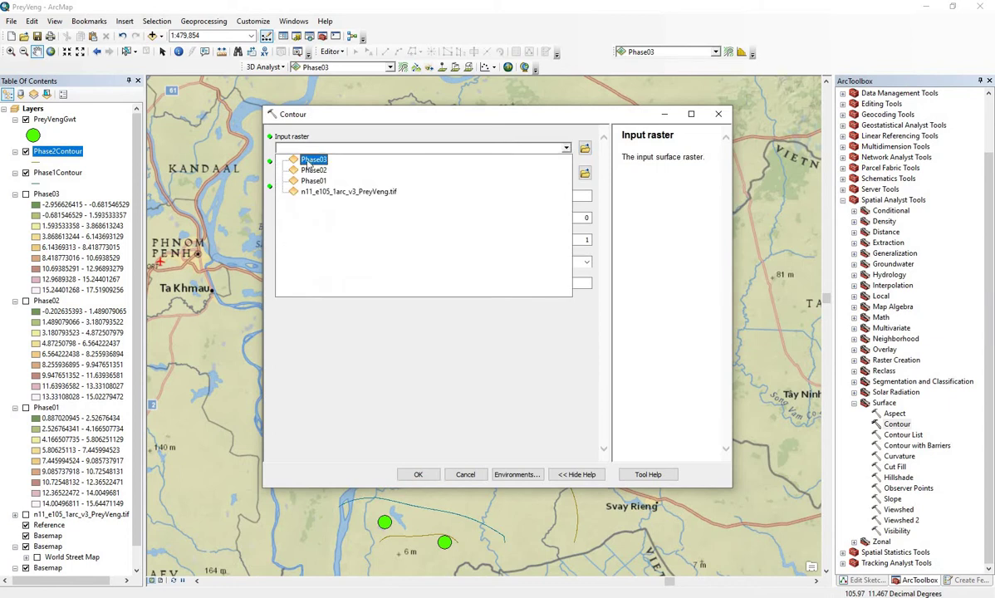
left_click(311, 160)
left_click(584, 174)
left_click(397, 253)
left_click(426, 359)
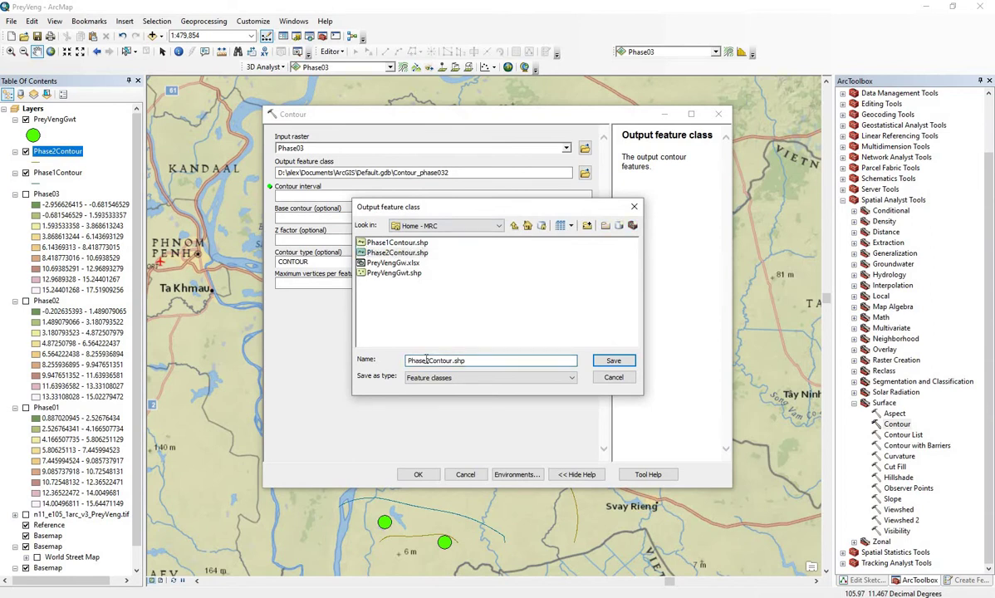
key("BackSpace")
type("3")
left_click(611, 362)
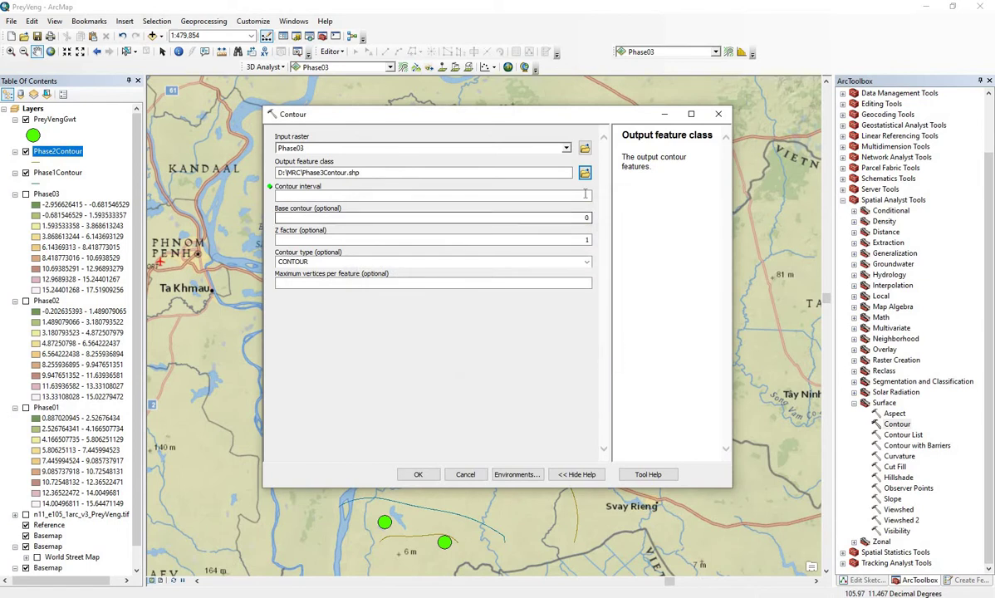
- Set the contour interval to 2 and generate the Phase03 contours
left_click(585, 194)
type("2")
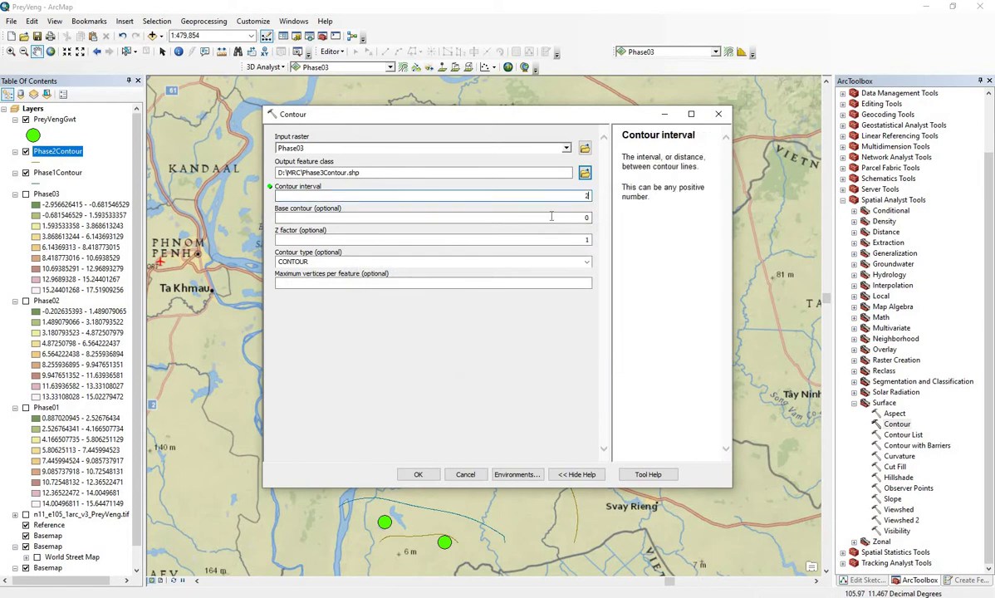
left_click(420, 473)
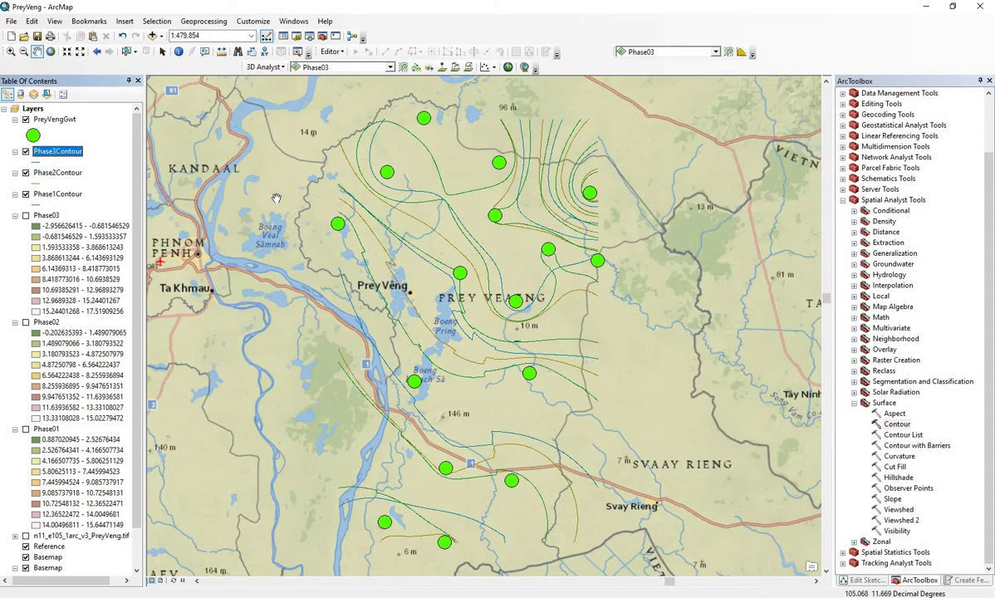
- Hide Phase2Contour and Phase3Contour, and symbolize Phase1Contour by unique Contour values 2–14
left_click(25, 152)
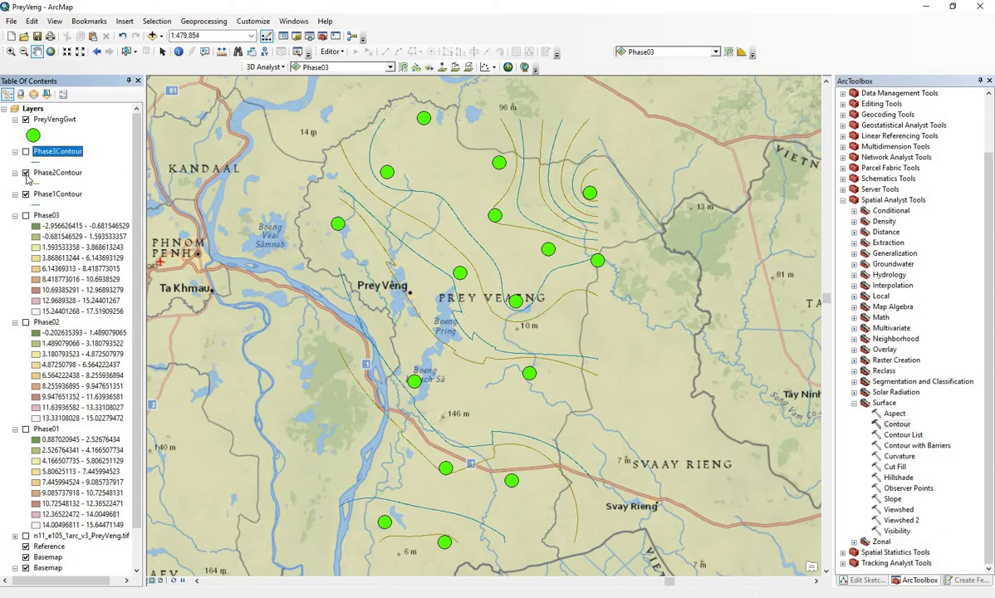
left_click(26, 173)
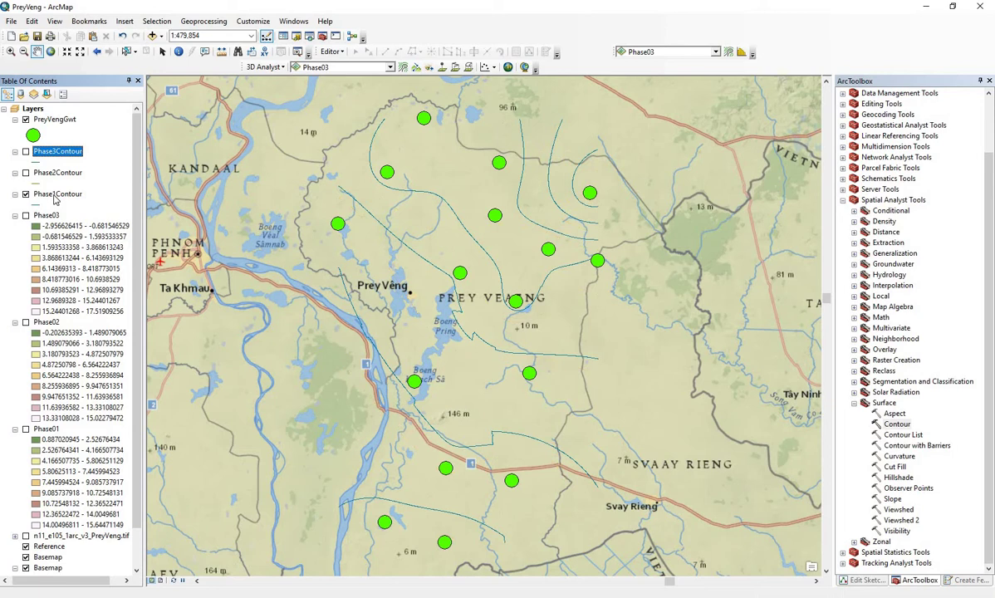
right_click(56, 197)
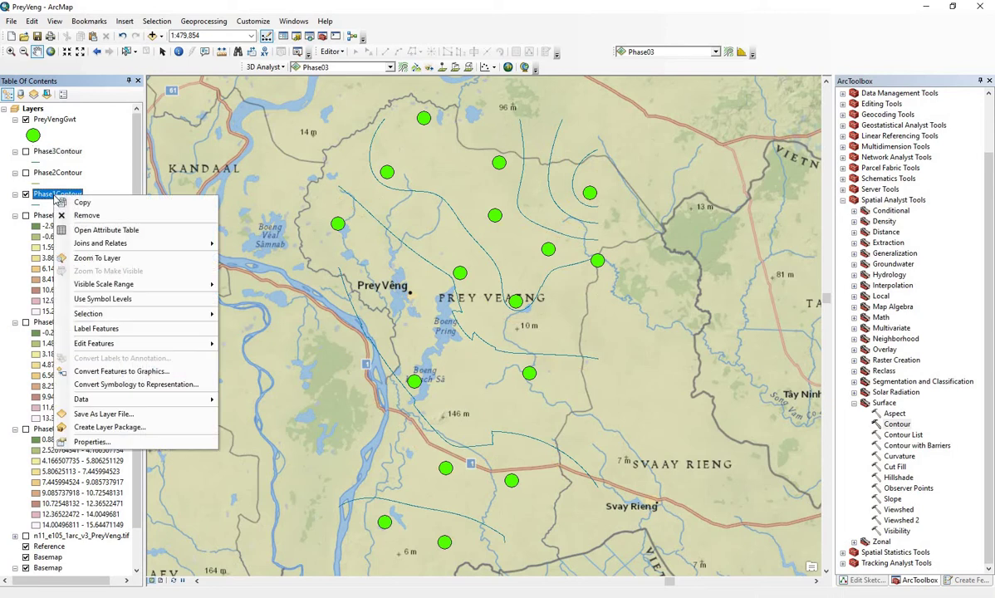
left_click(133, 440)
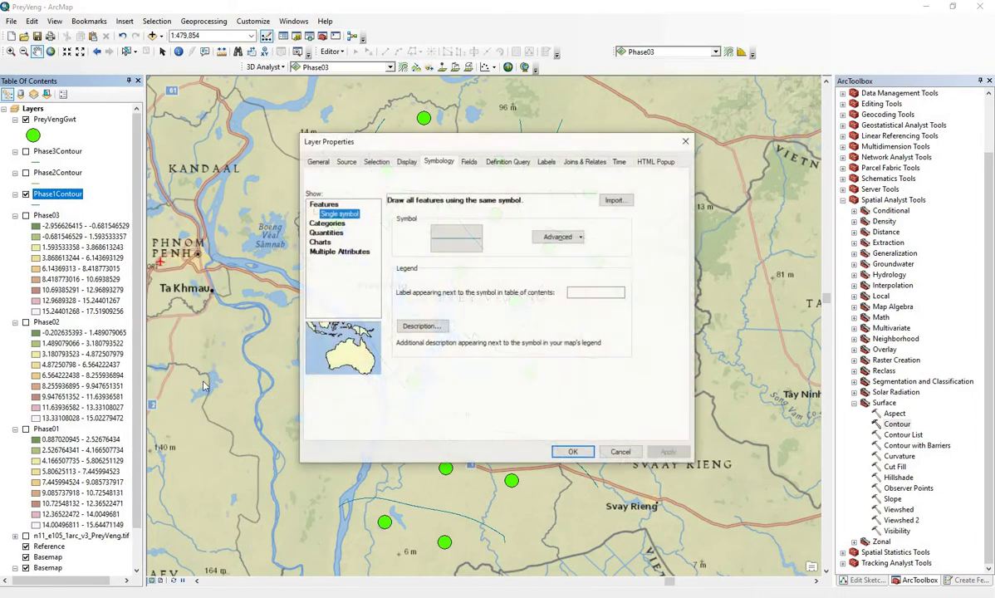
left_click(329, 225)
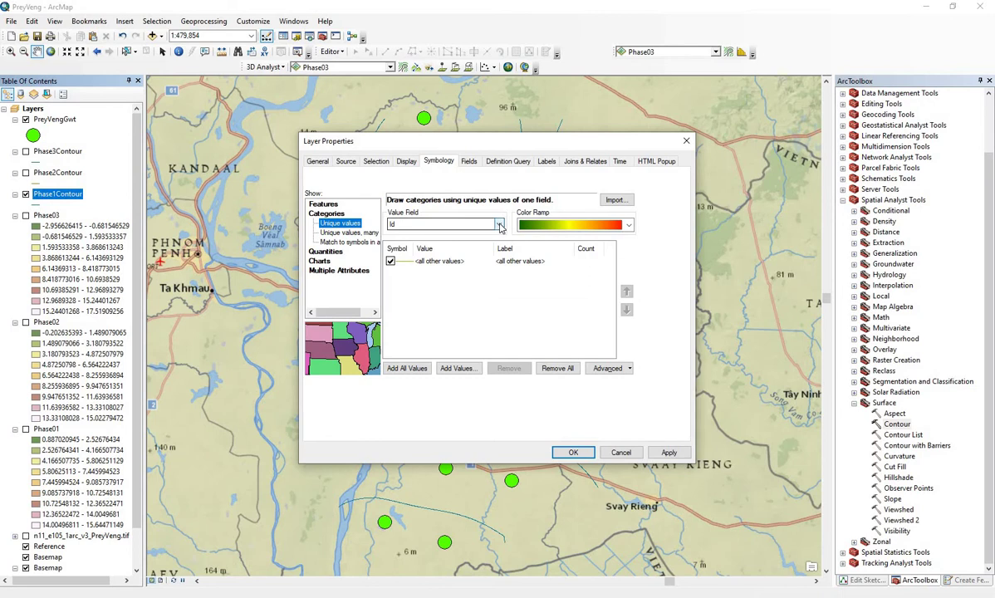
left_click(499, 225)
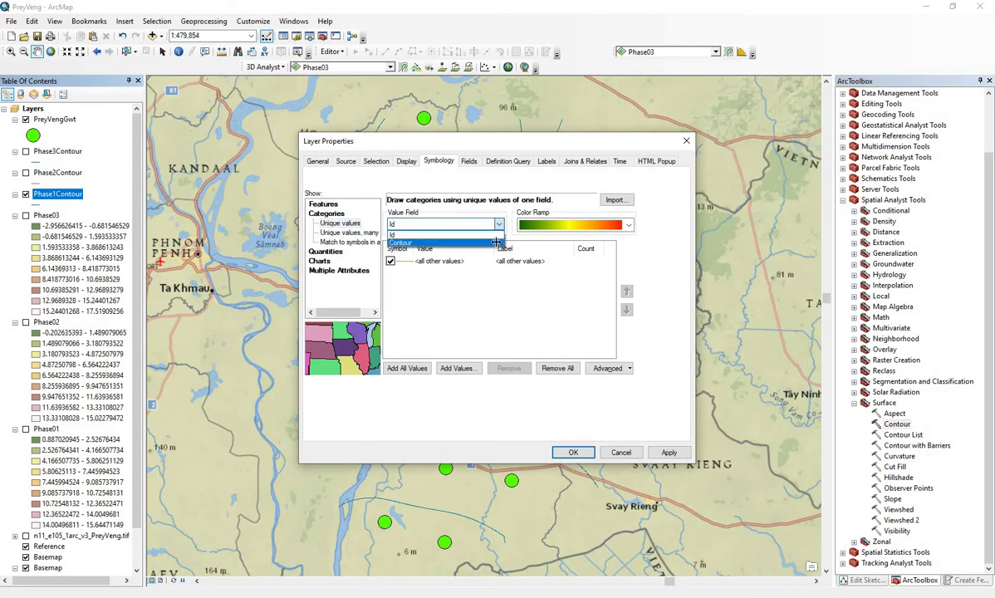
left_click(464, 241)
left_click(407, 368)
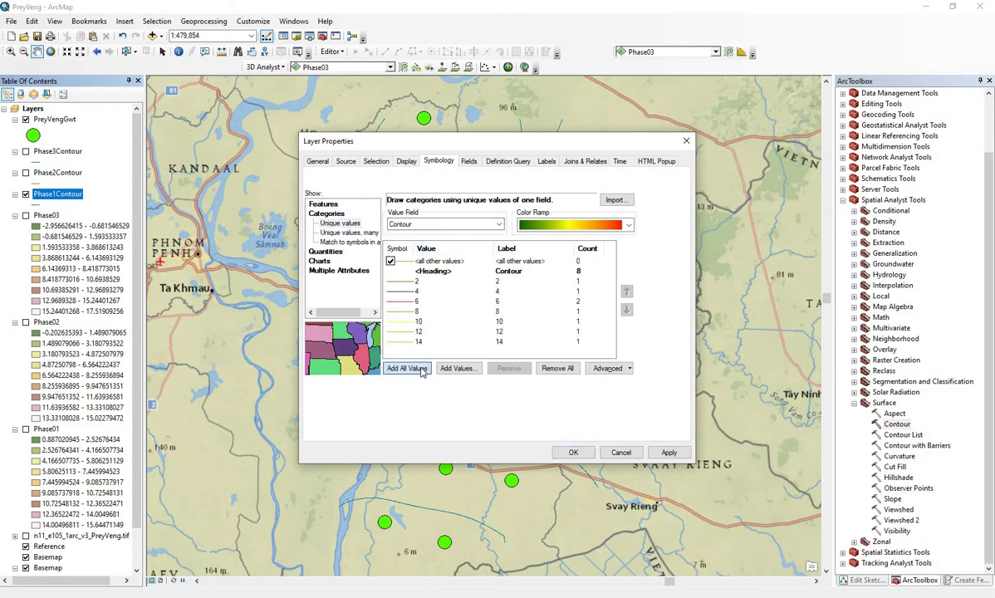
left_click(669, 453)
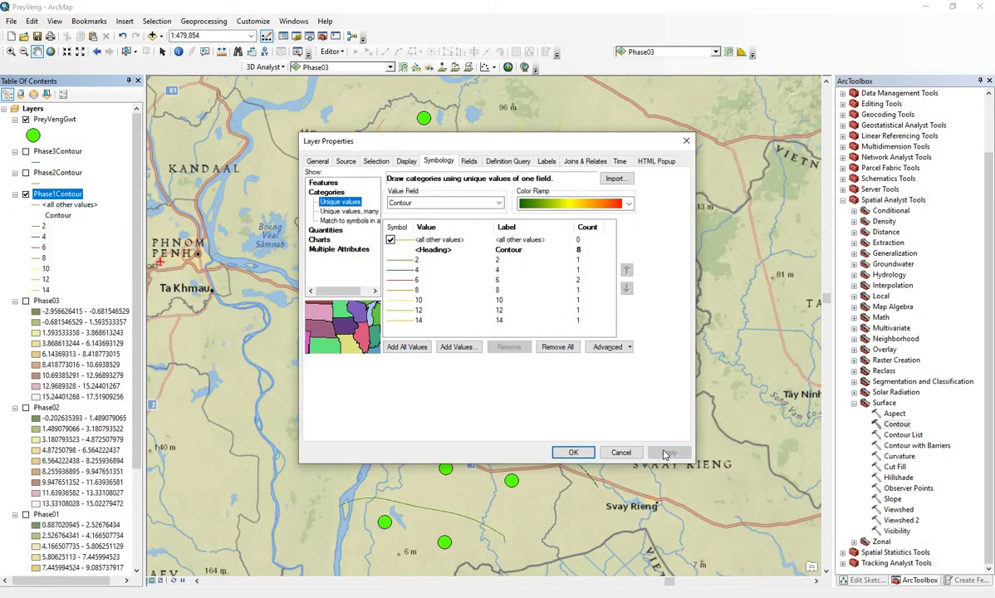
left_click(569, 451)
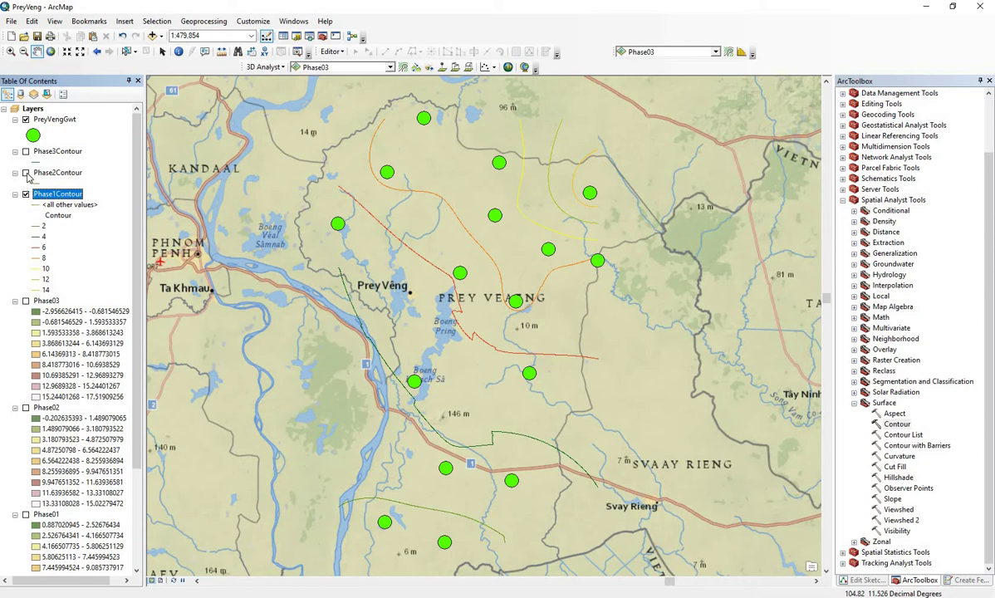
- Turn on Phase2Contour and symbolize it by unique Contour values 0–14
left_click(26, 174)
right_click(46, 173)
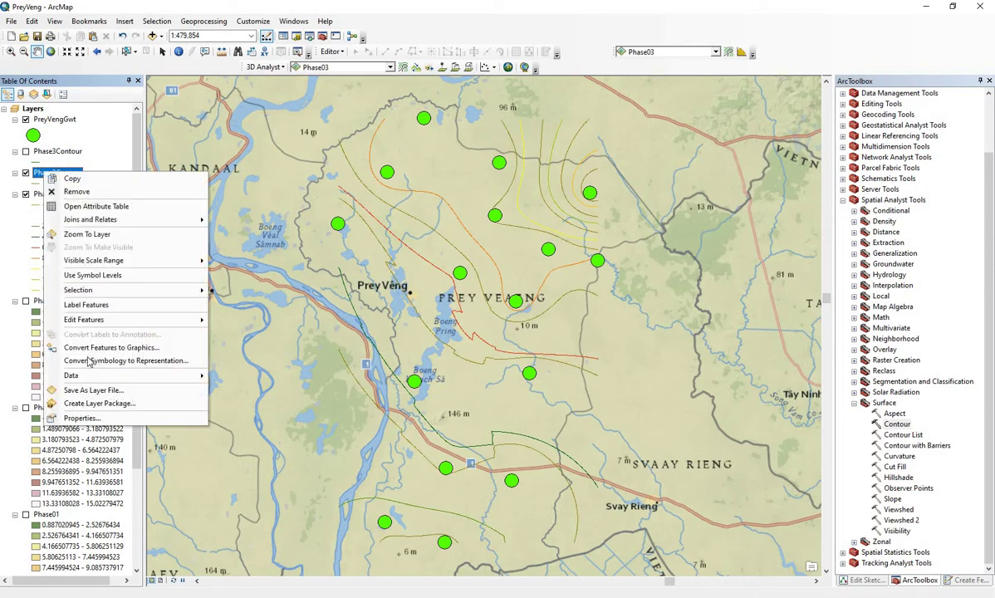
left_click(83, 418)
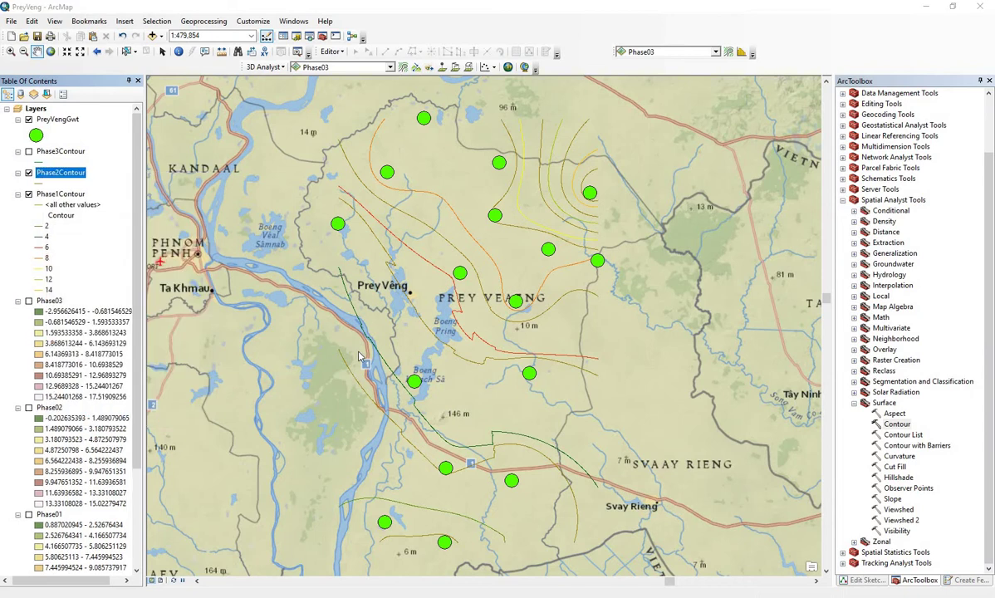
left_click(317, 213)
left_click(500, 227)
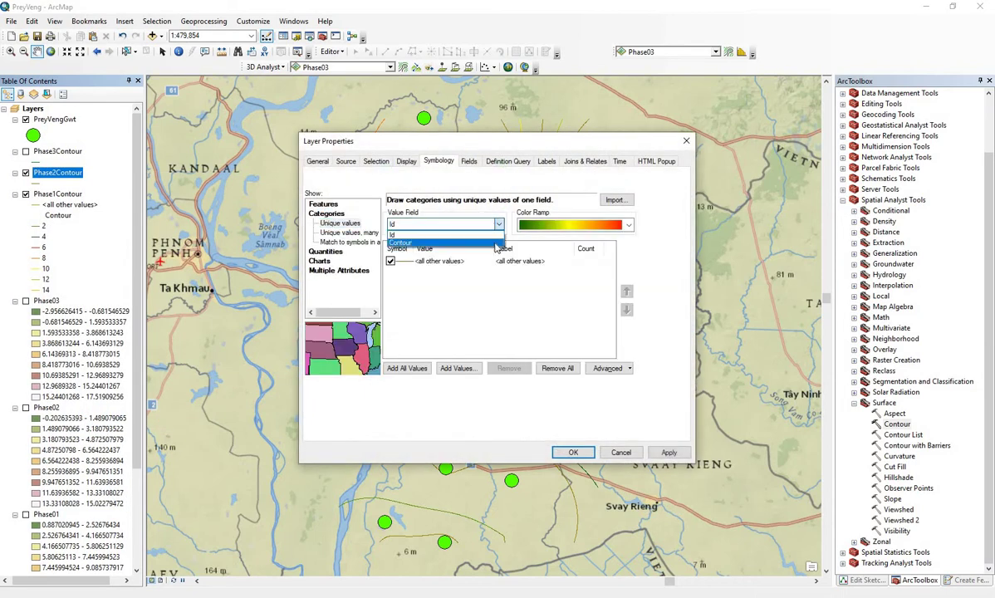
left_click(462, 237)
left_click(412, 372)
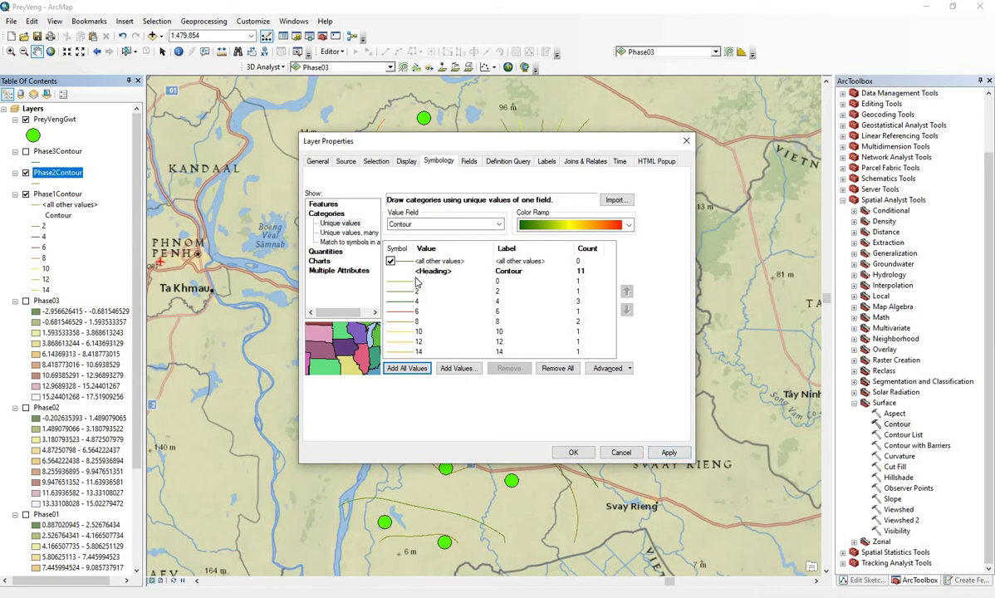
left_click(668, 452)
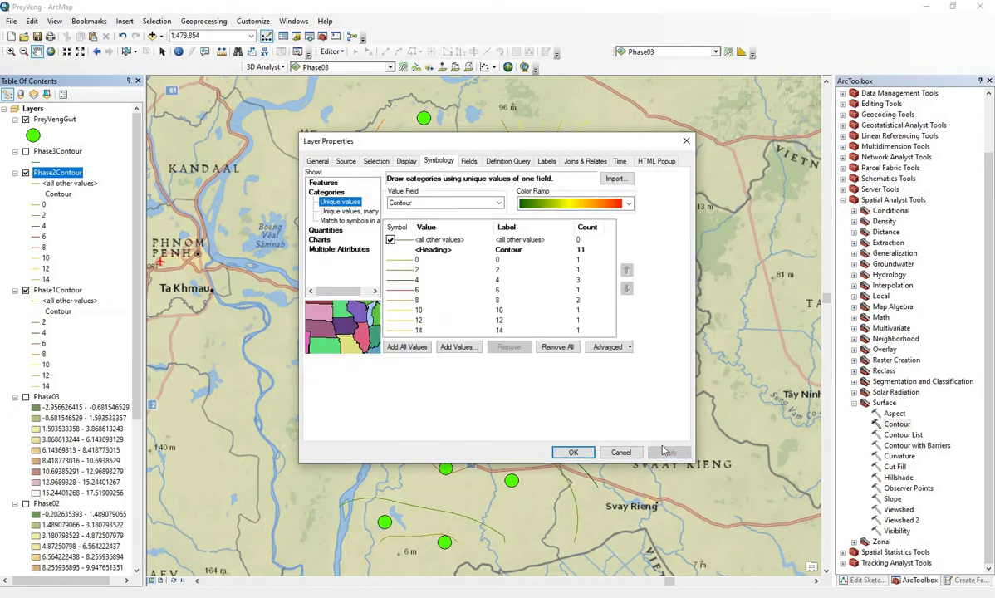
left_click(578, 456)
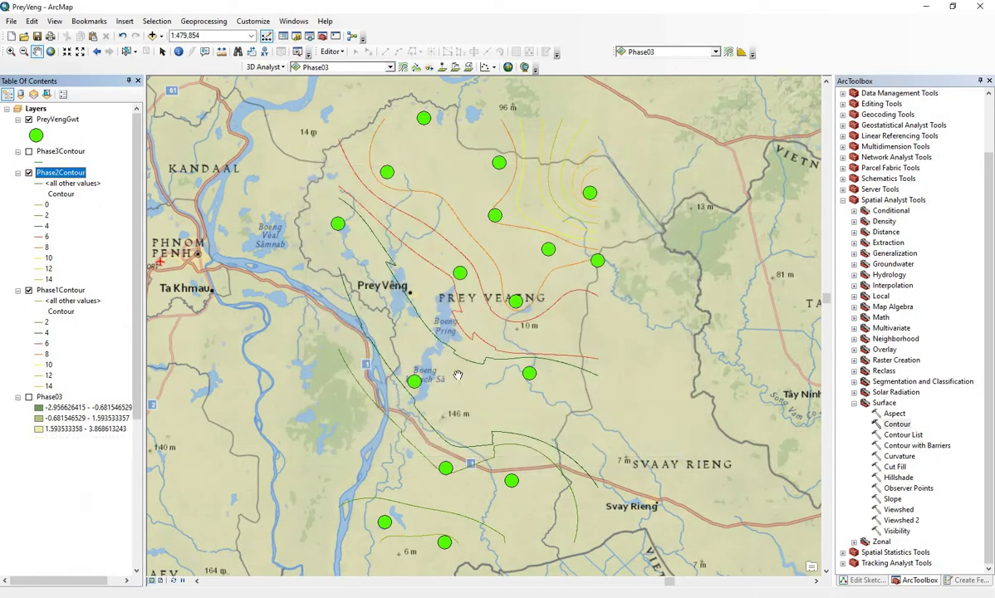
- Give Phase3Contour unique-value symbology on the Contour field, values −2 to 16
right_click(61, 154)
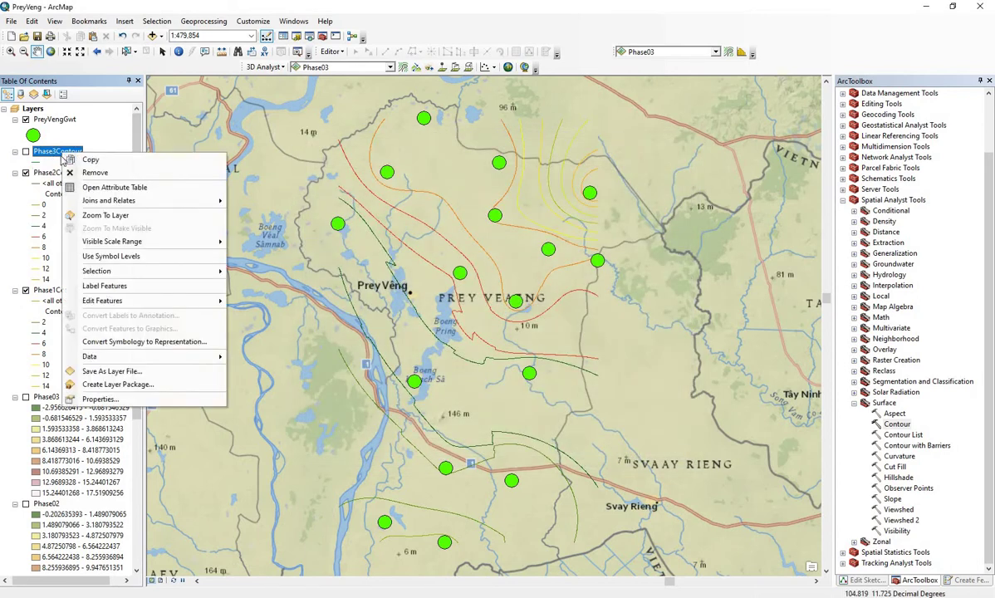
left_click(151, 397)
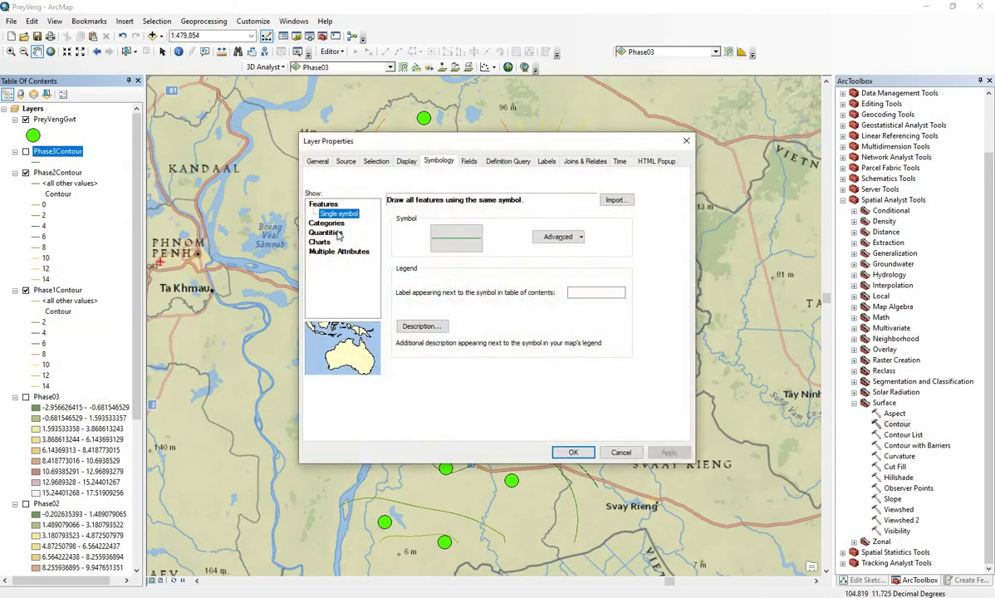
left_click(327, 223)
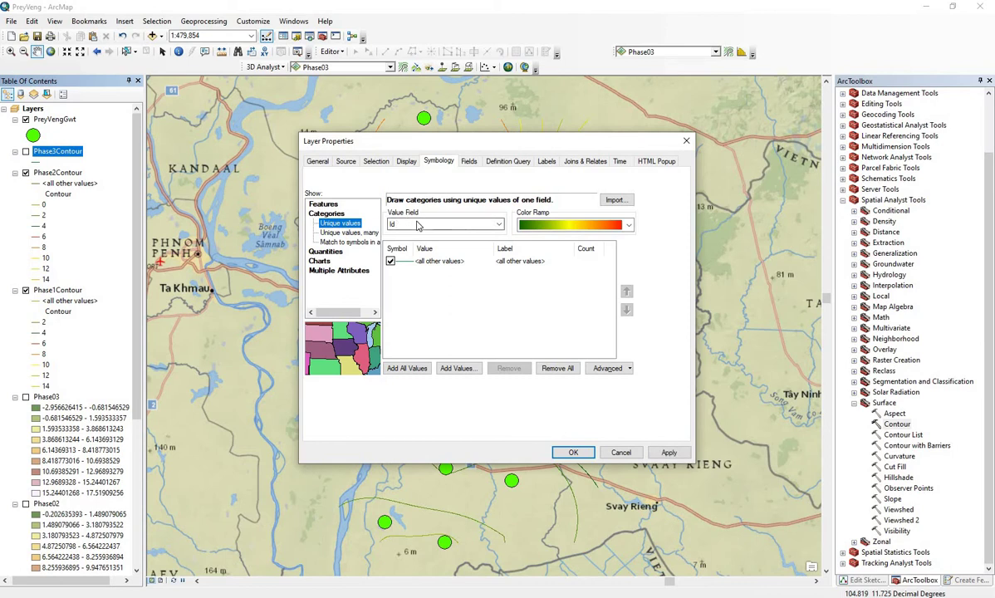
left_click(423, 224)
left_click(419, 241)
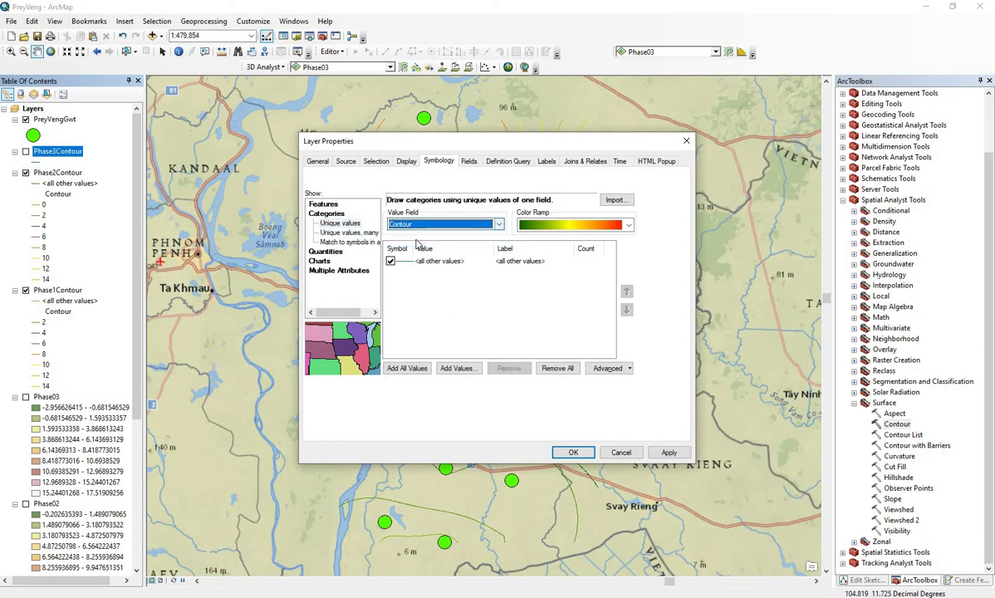
left_click(415, 369)
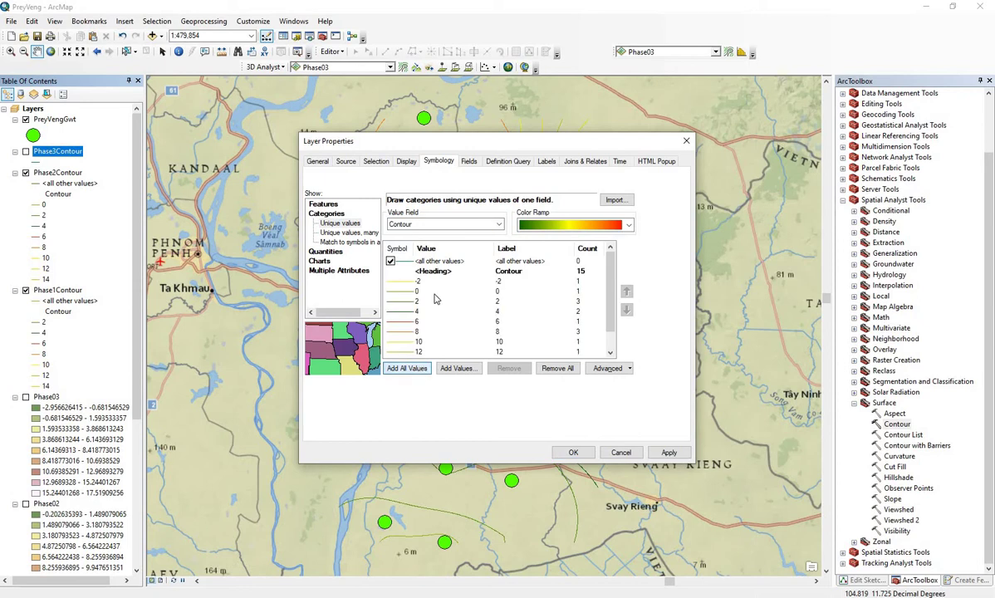
scroll(440, 336, "down", 2)
left_click(669, 452)
left_click(574, 452)
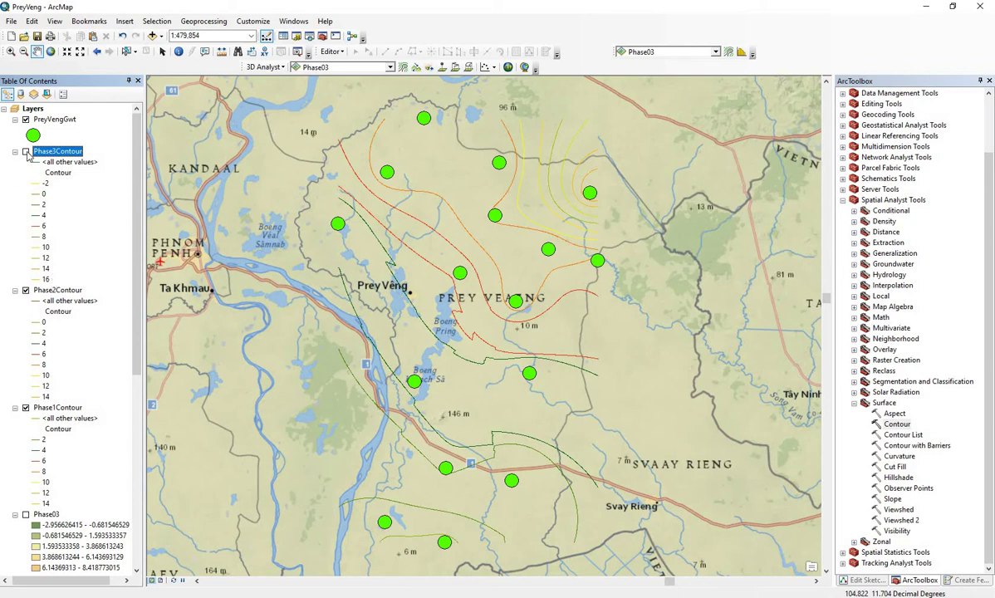
- Show only Phase3Contour, hiding Phase2Contour and Phase1Contour
left_click(26, 152)
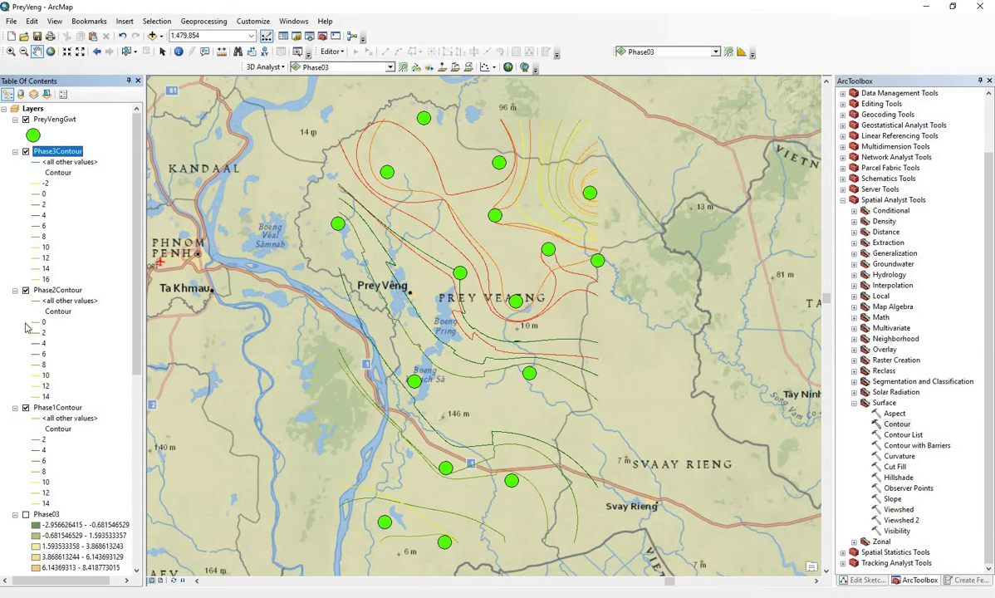
left_click(26, 290)
left_click(26, 408)
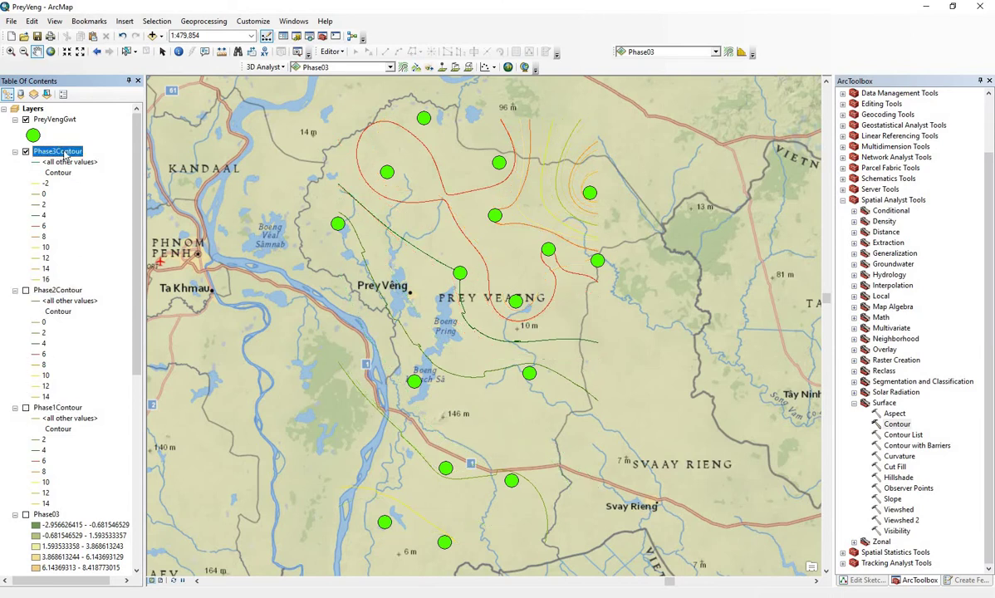
right_click(65, 156)
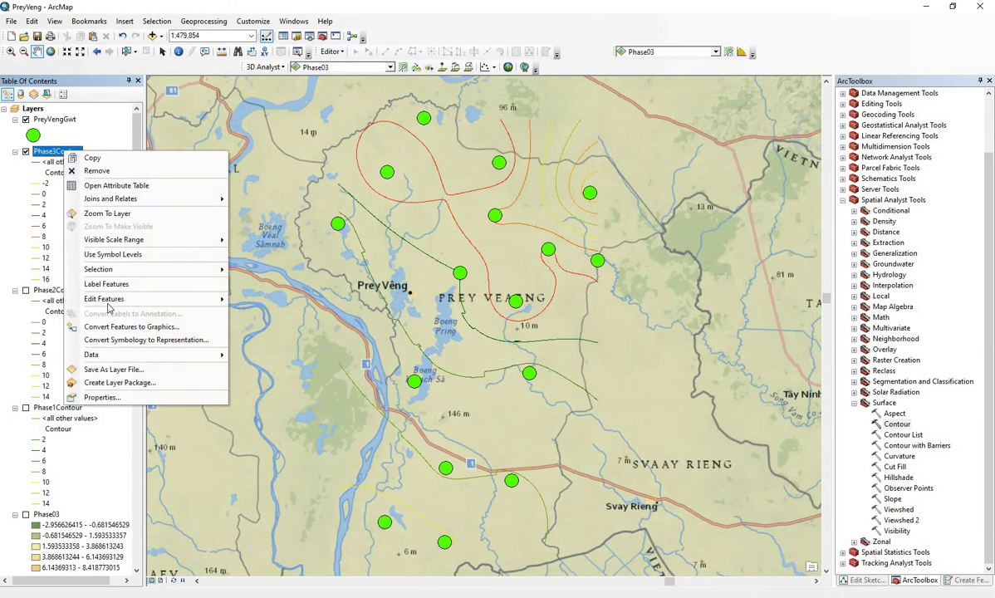
left_click(102, 397)
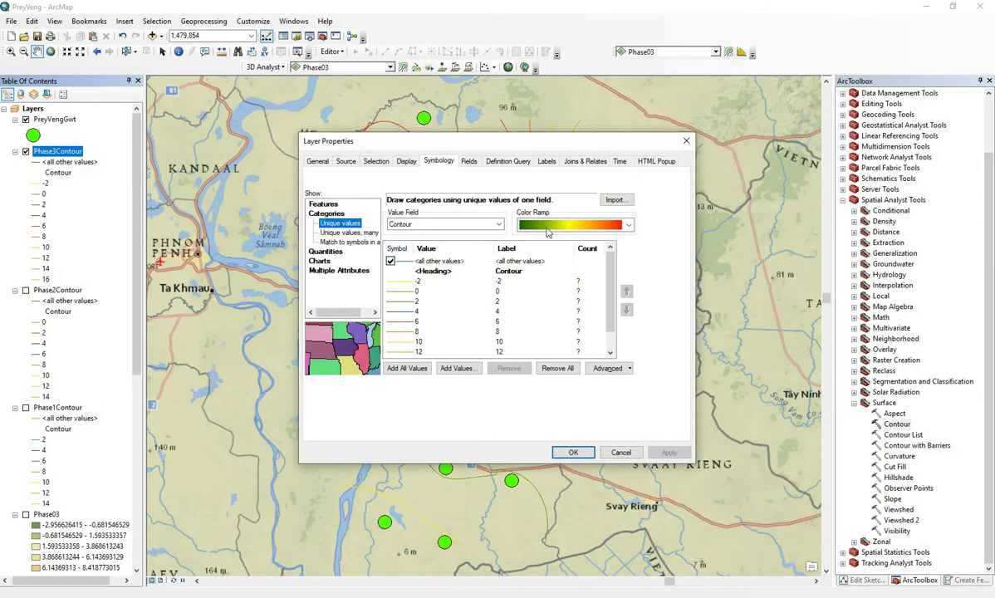
- Apply the orange-magenta-blue colour ramp and select all categories −2 to 16
left_click(568, 226)
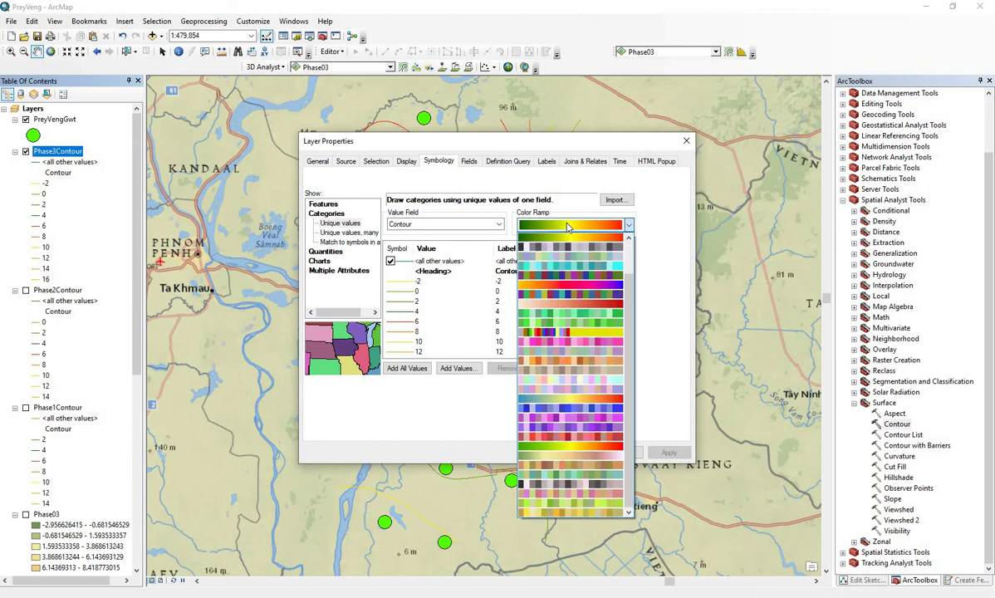
left_click(573, 247)
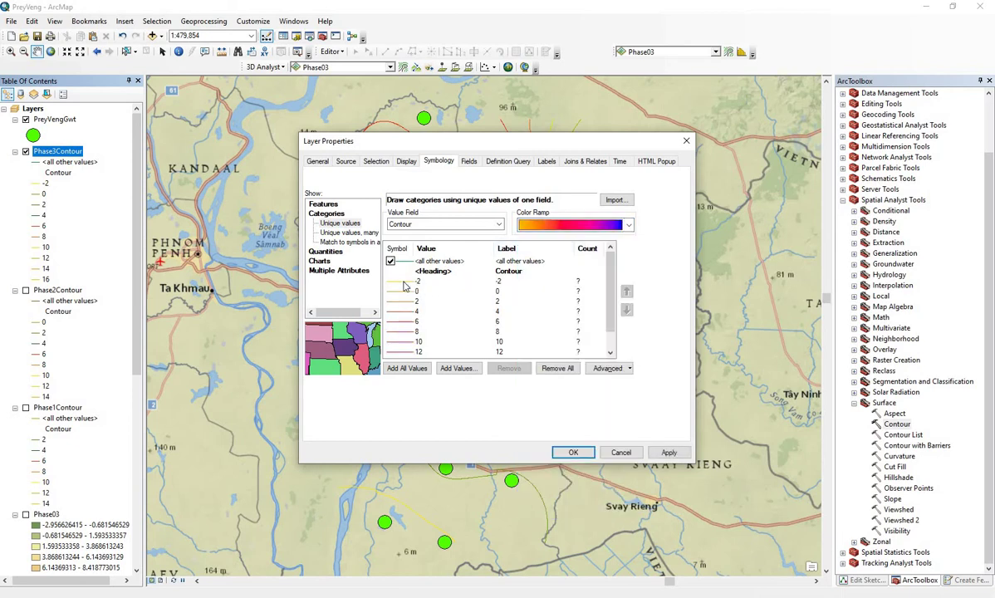
left_click(405, 283)
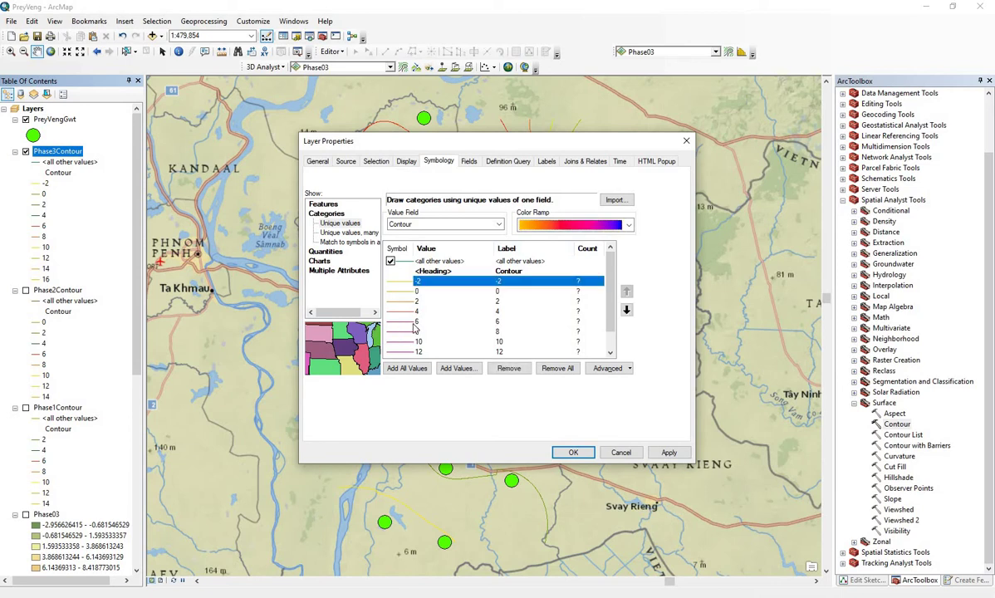
scroll(415, 328, "down", 1)
scroll(402, 287, "up", 1)
scroll(415, 281, "down", 1)
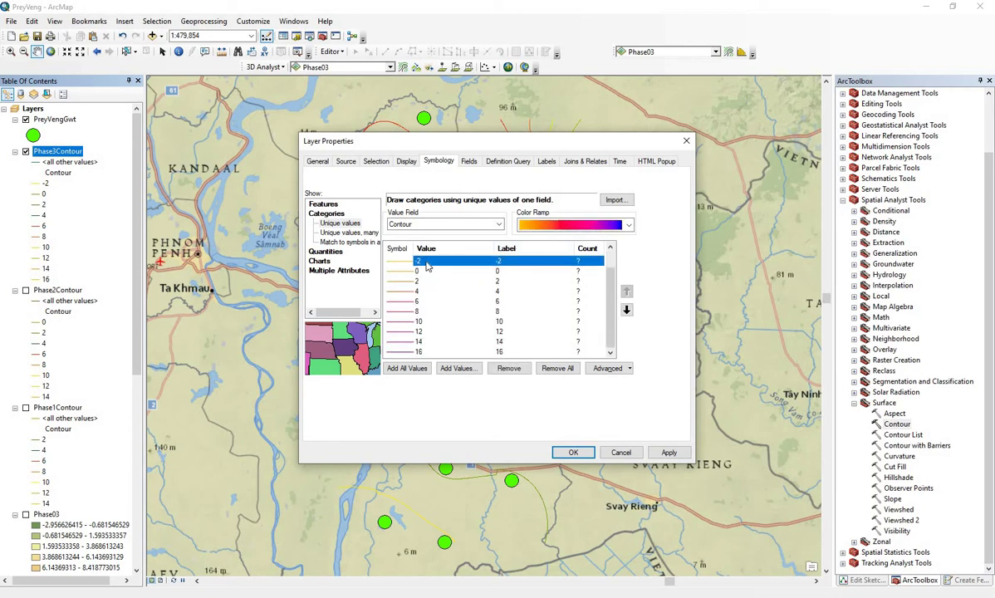
left_click(406, 355, "shift")
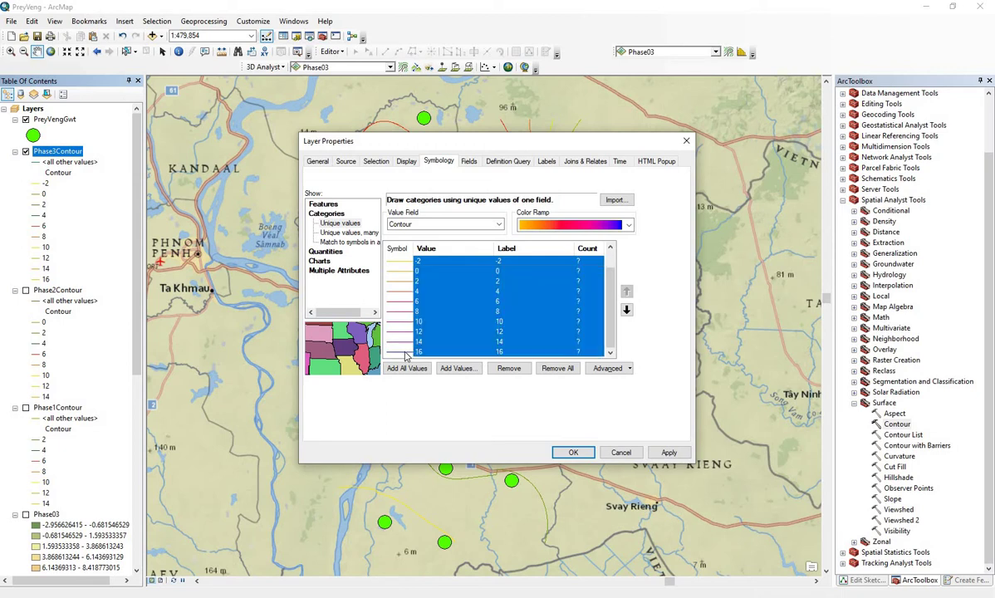
- Set the line width of all selected Phase3Contour category symbols to 4 and apply
right_click(474, 316)
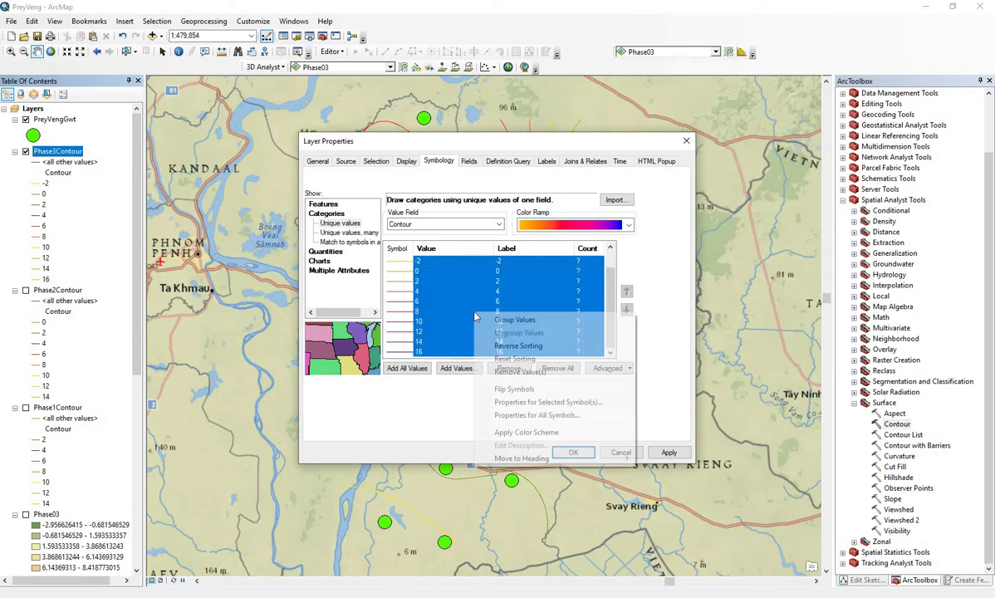
left_click(488, 404)
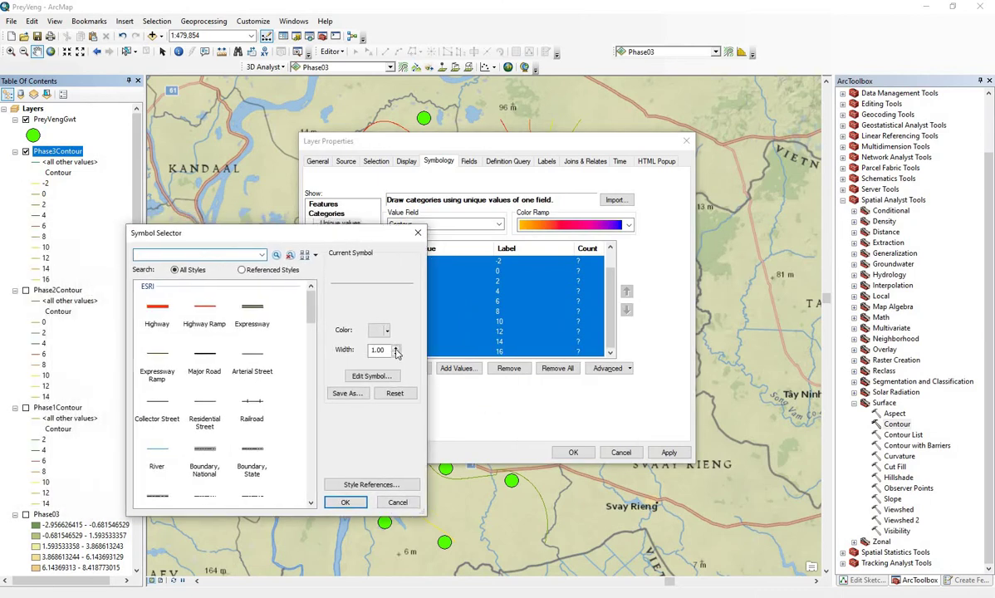
left_click(396, 352)
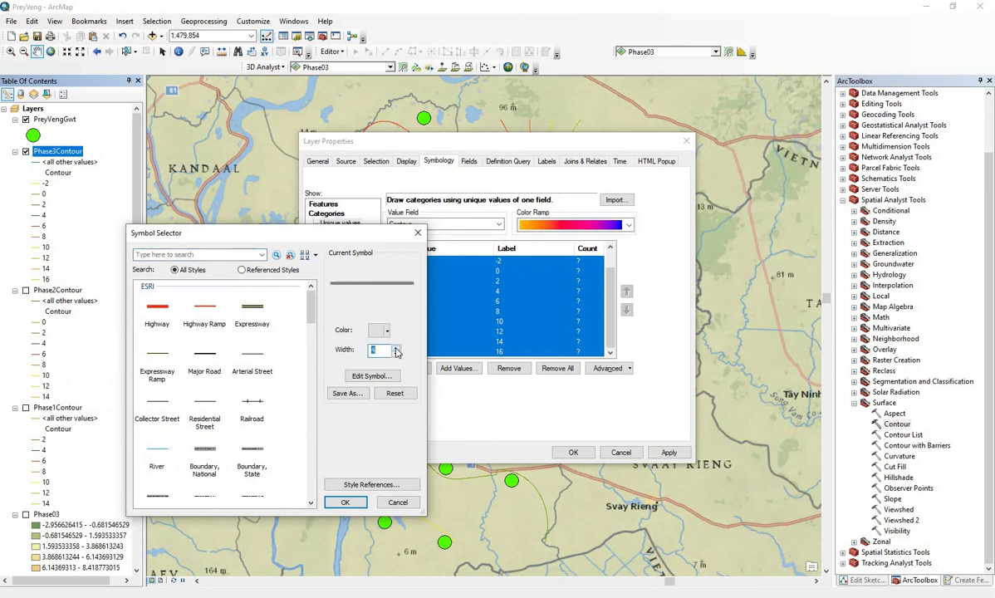
left_click(342, 502)
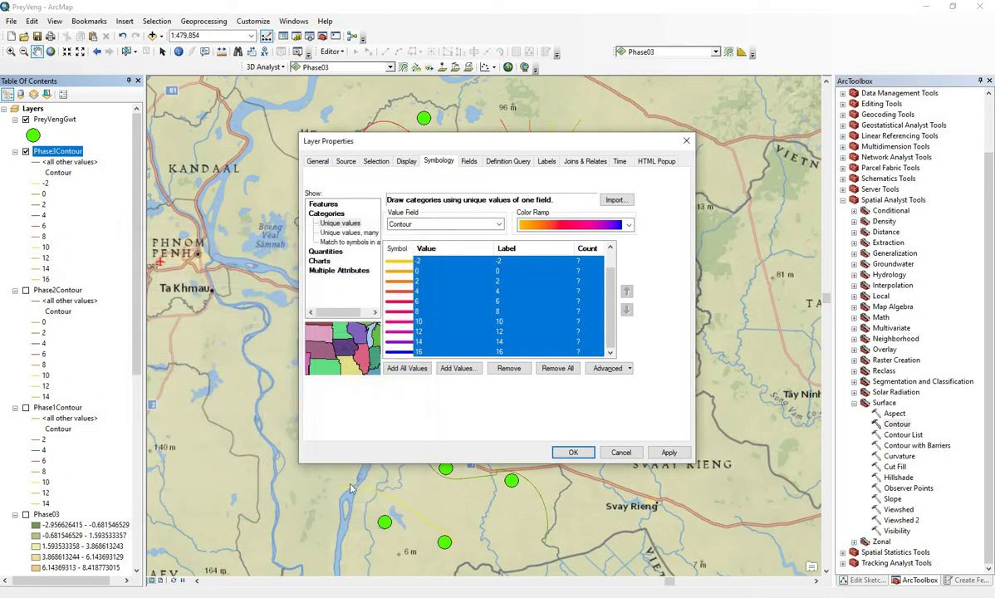
left_click(669, 452)
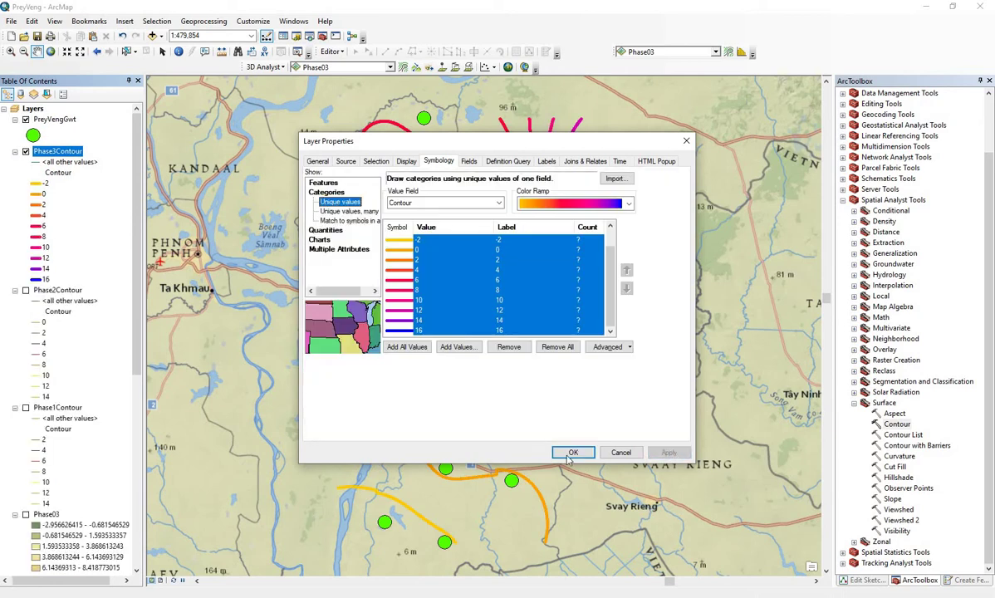
- Close Layer Properties and label the Phase3Contour lines with their contour values
left_click(571, 454)
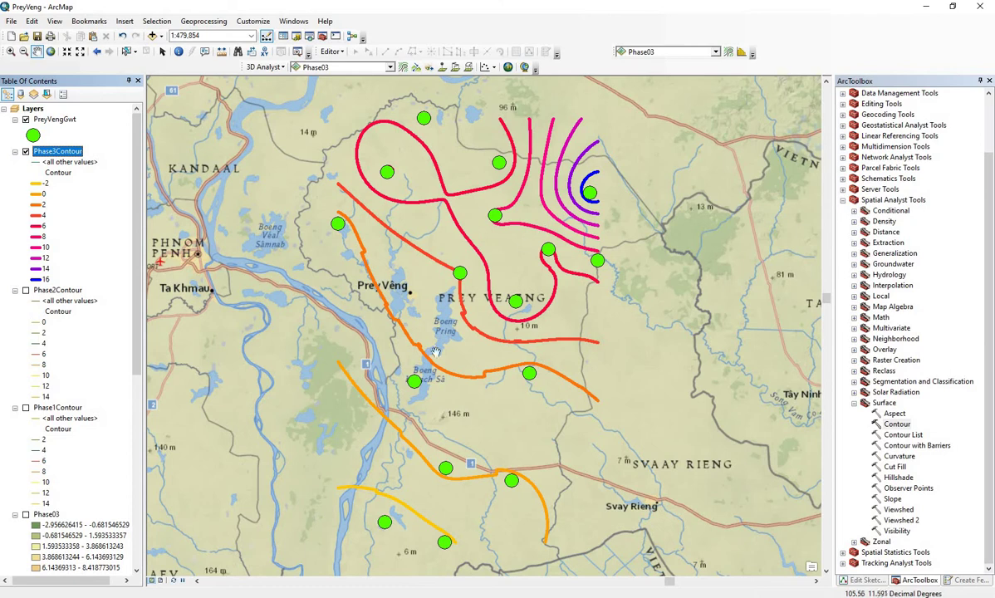
right_click(57, 153)
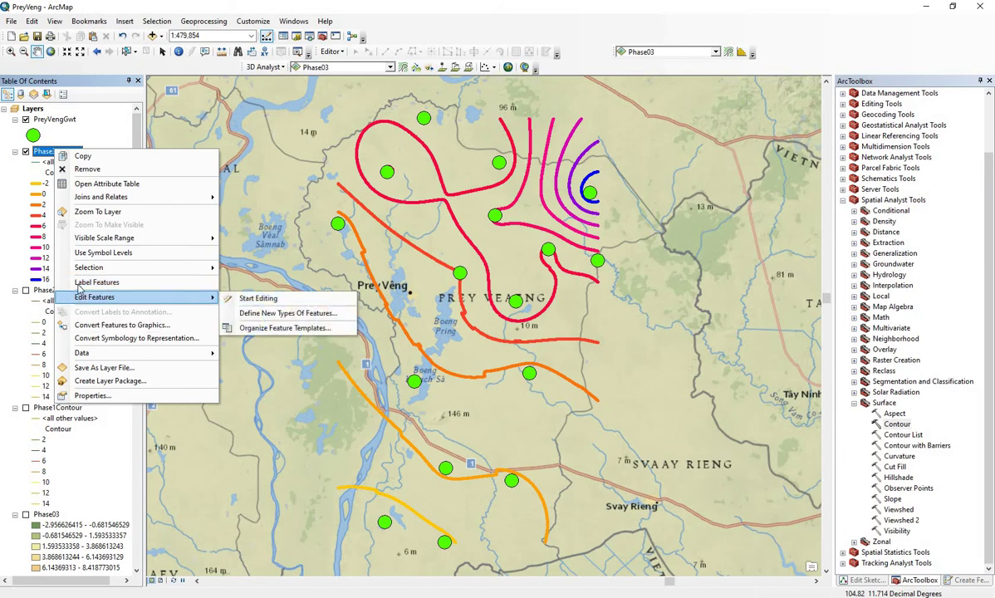
left_click(79, 283)
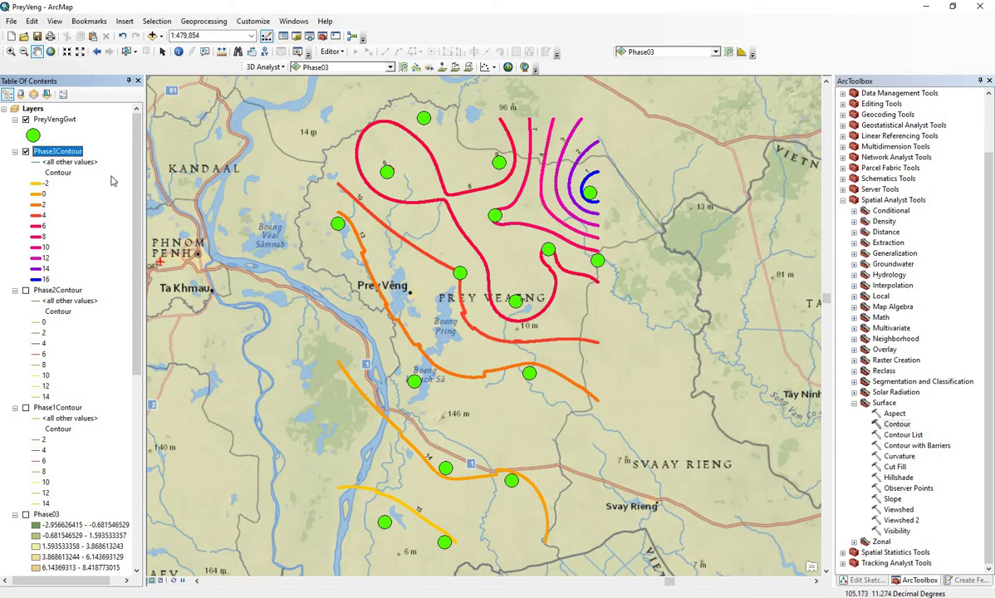
- Import Phase3Contour's complete symbology into Phase2Contour, matching the Contour field
right_click(55, 290)
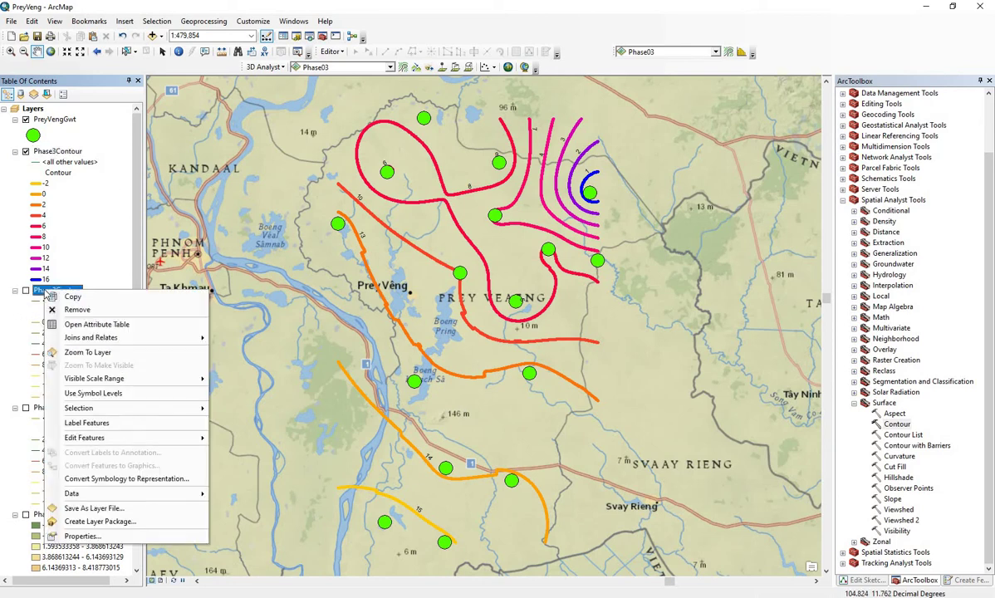
left_click(91, 536)
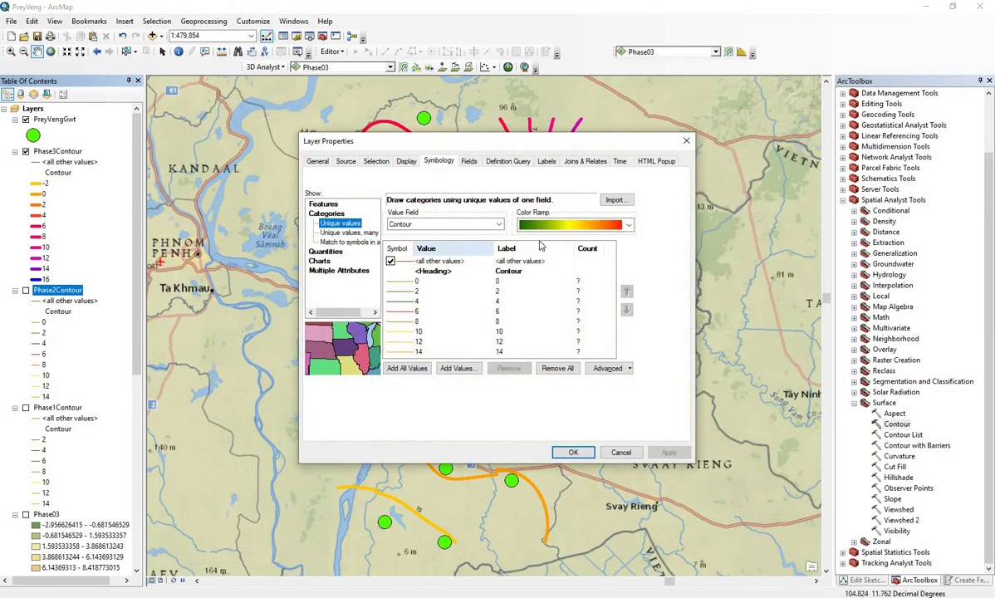
left_click(615, 201)
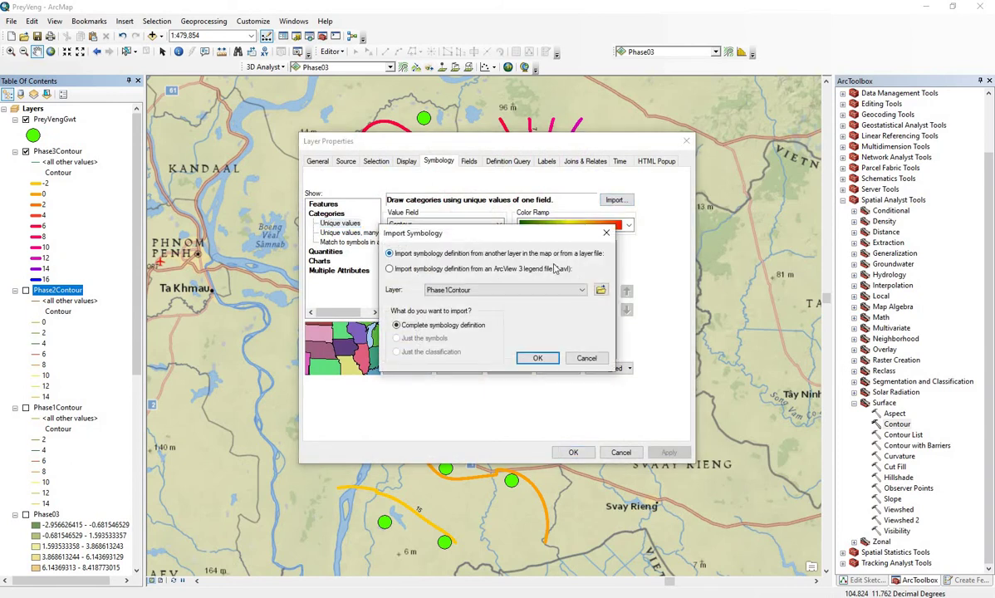
left_click(581, 290)
left_click(571, 311)
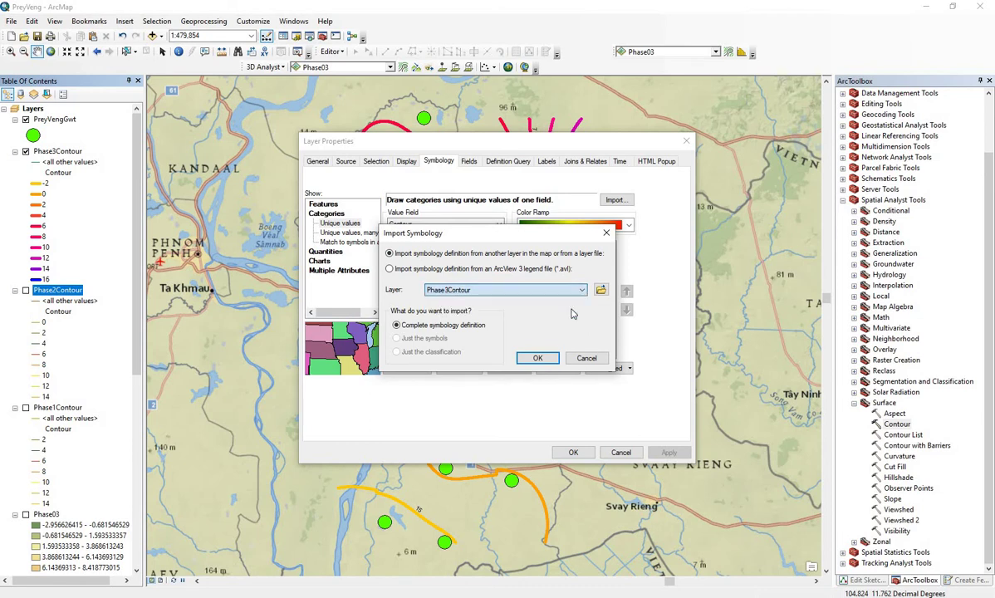
left_click(537, 358)
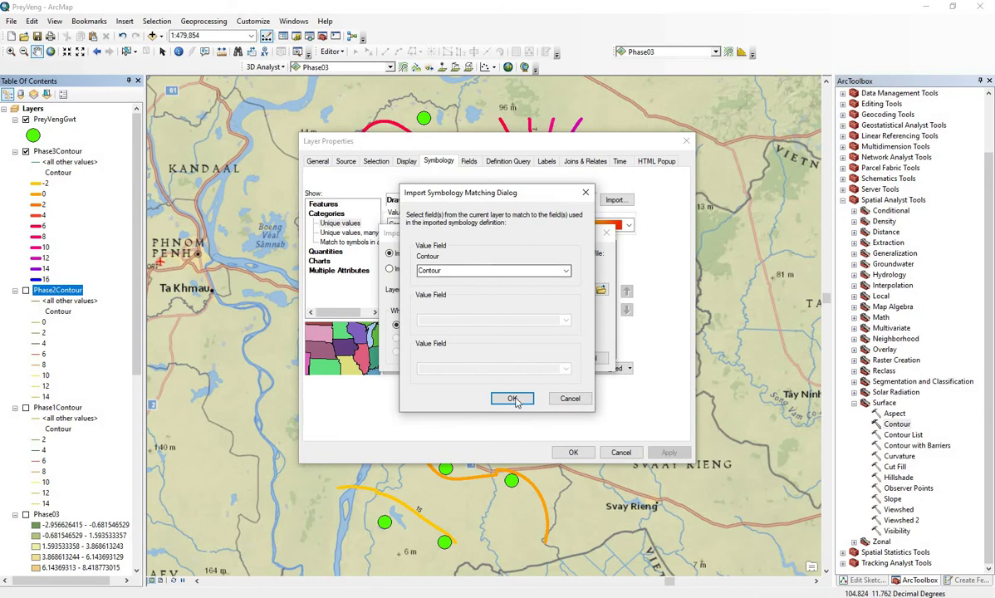
left_click(512, 398)
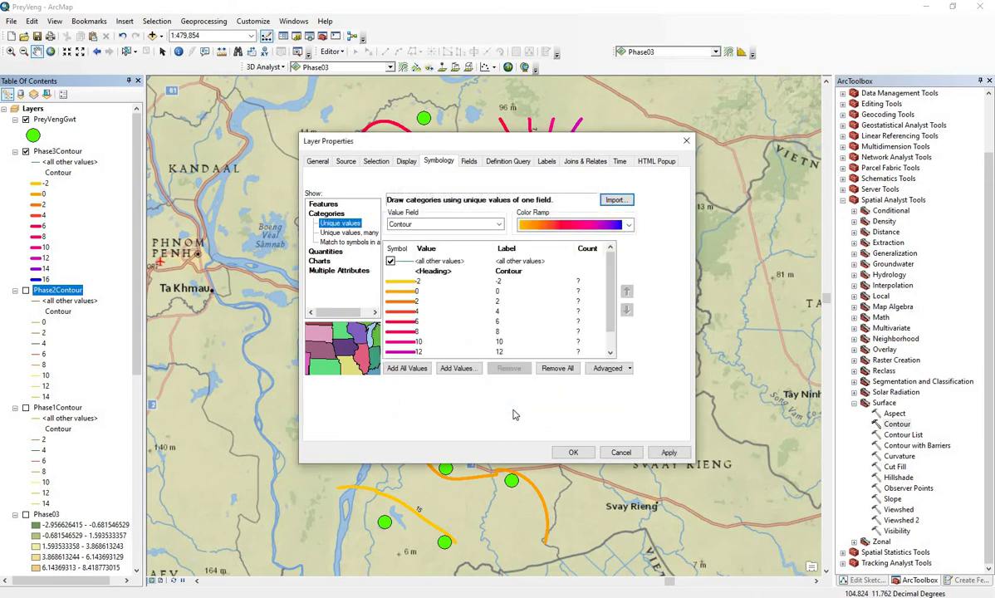
left_click(668, 452)
left_click(573, 453)
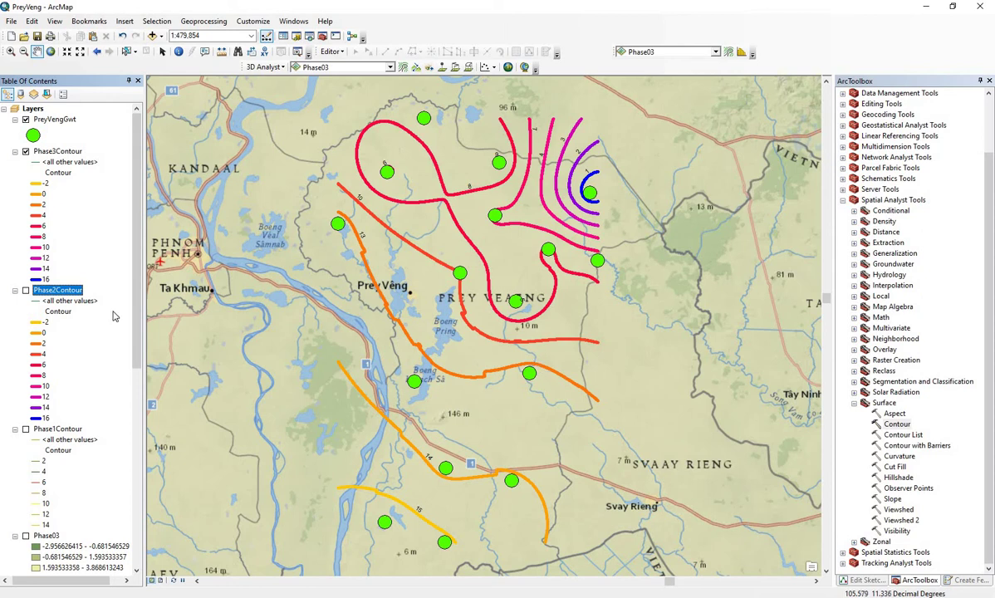
scroll(65, 320, "down", 2)
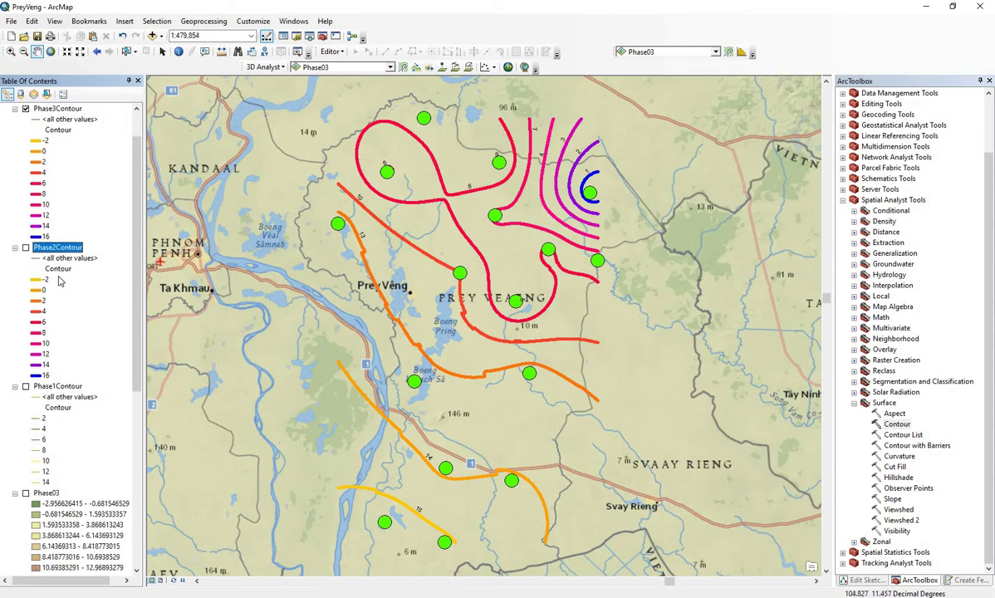
- Import Phase3Contour's thick yellow-to-blue symbology into Phase1Contour, matching the Contour field, and apply it
left_click(58, 387)
right_click(58, 386)
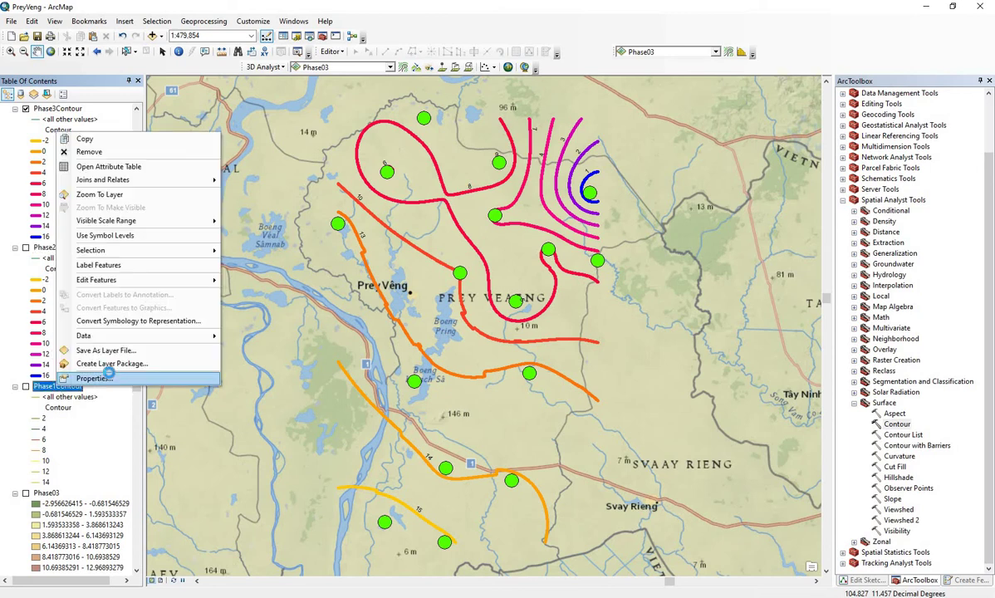
left_click(89, 362)
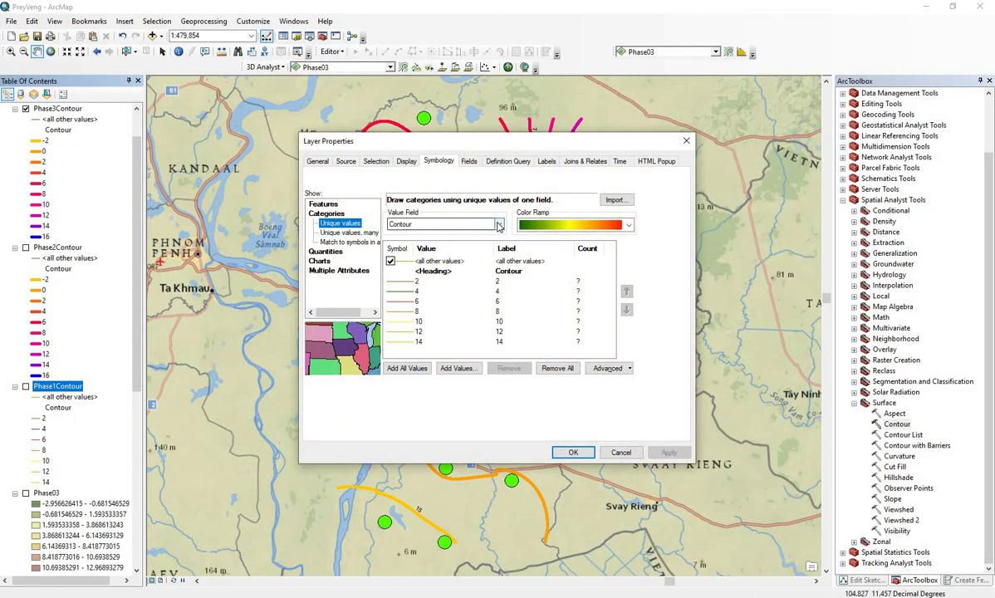
left_click(615, 199)
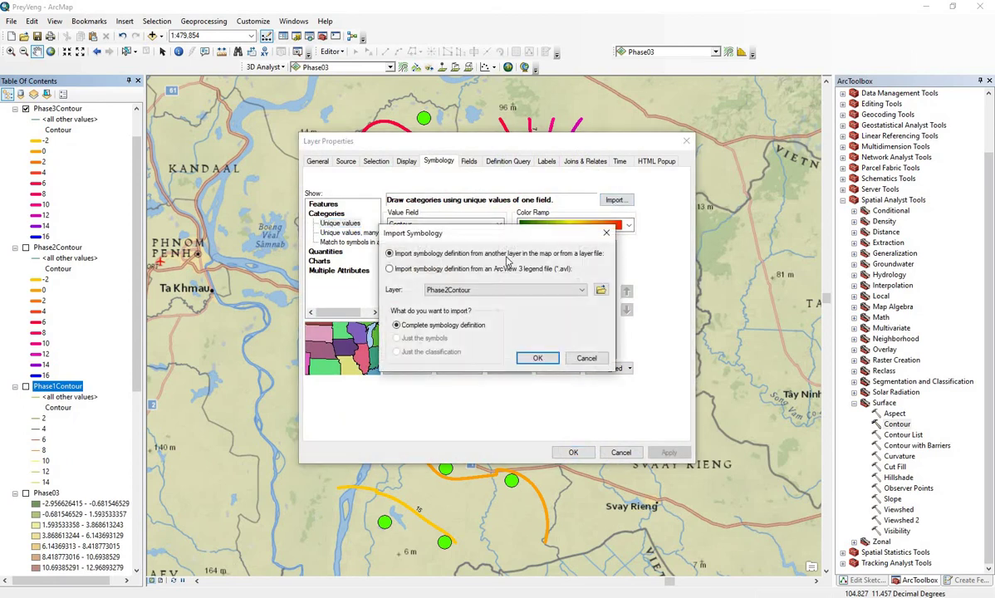
left_click(498, 290)
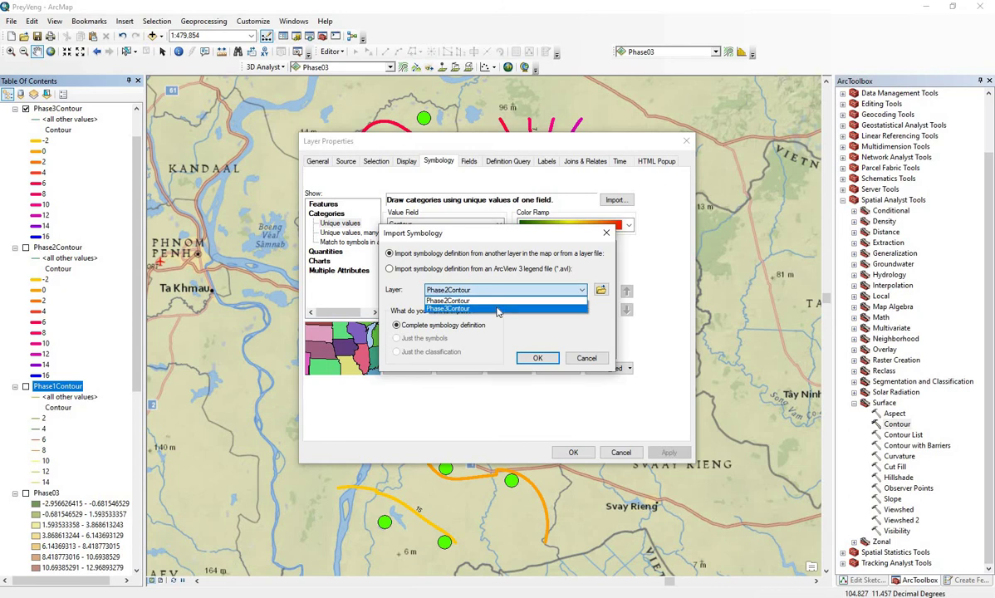
left_click(498, 309)
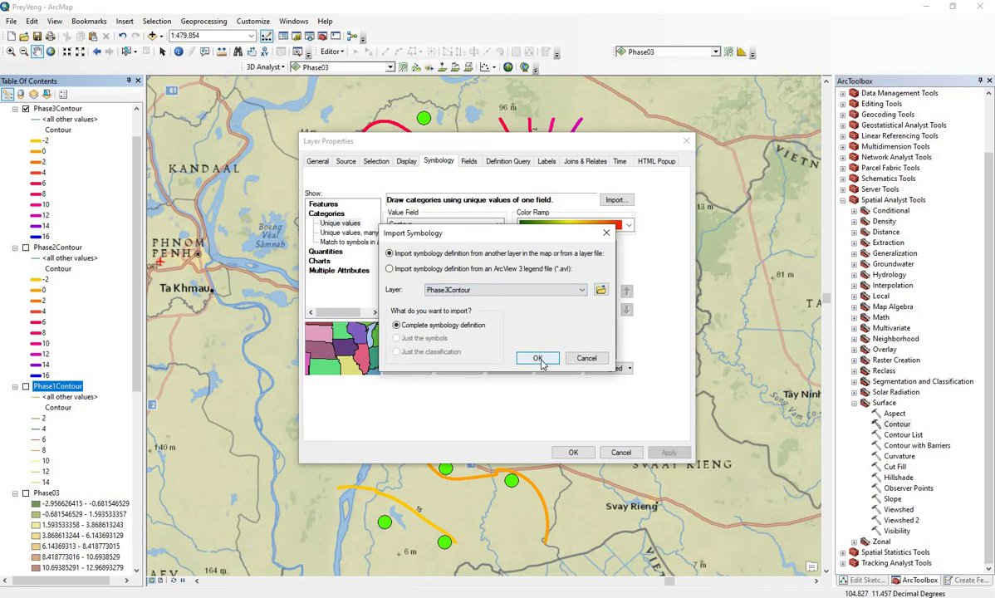
left_click(538, 359)
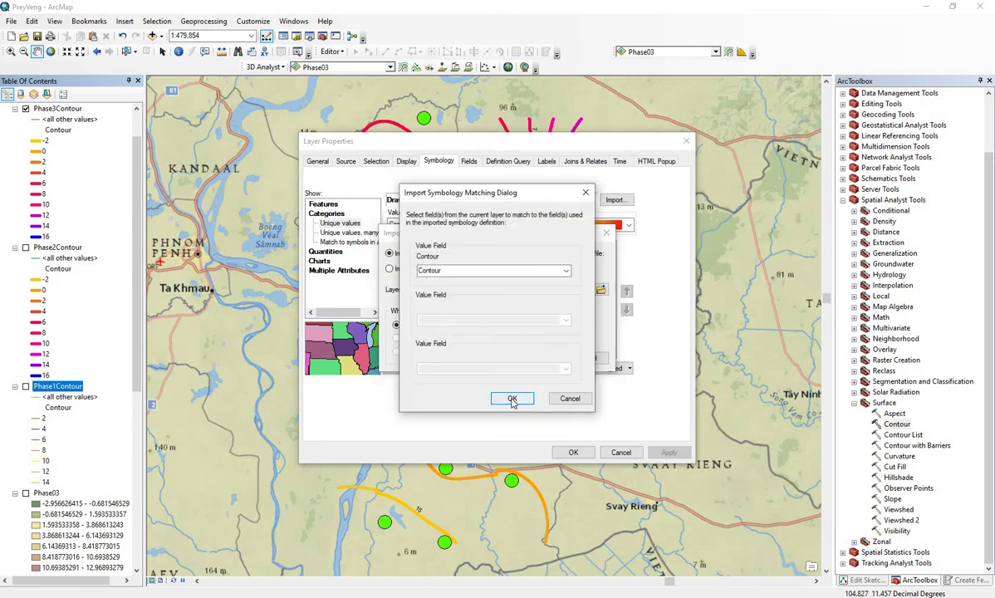
left_click(512, 400)
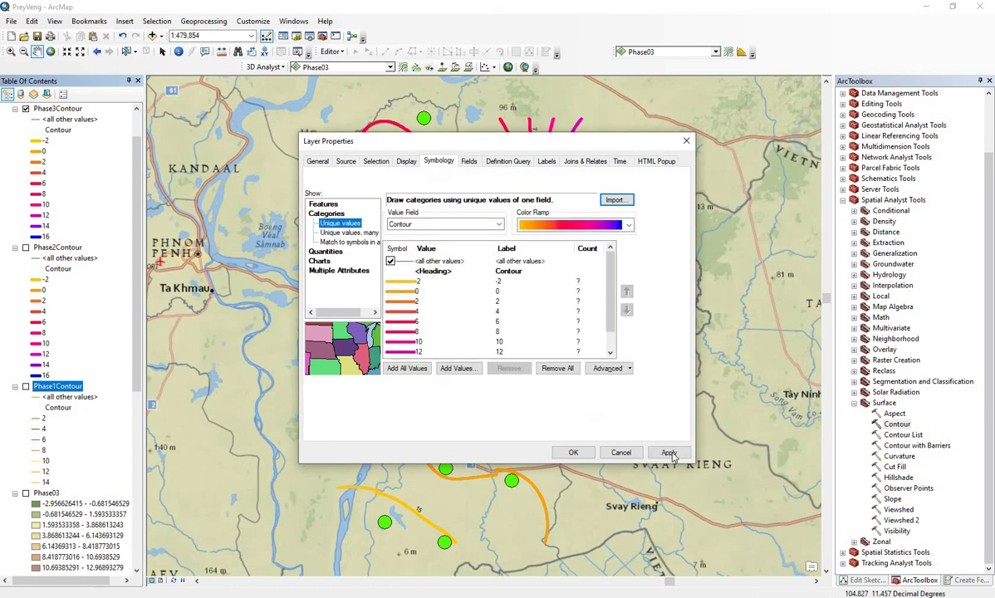
left_click(669, 453)
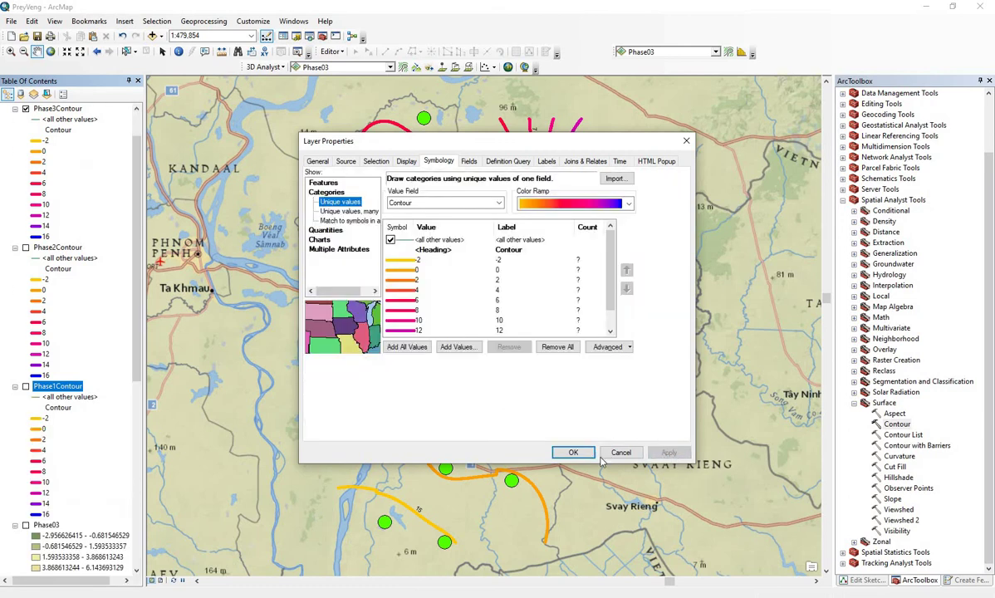
- Close the Phase1Contour properties and turn off the Phase3Contour contour labels
left_click(573, 453)
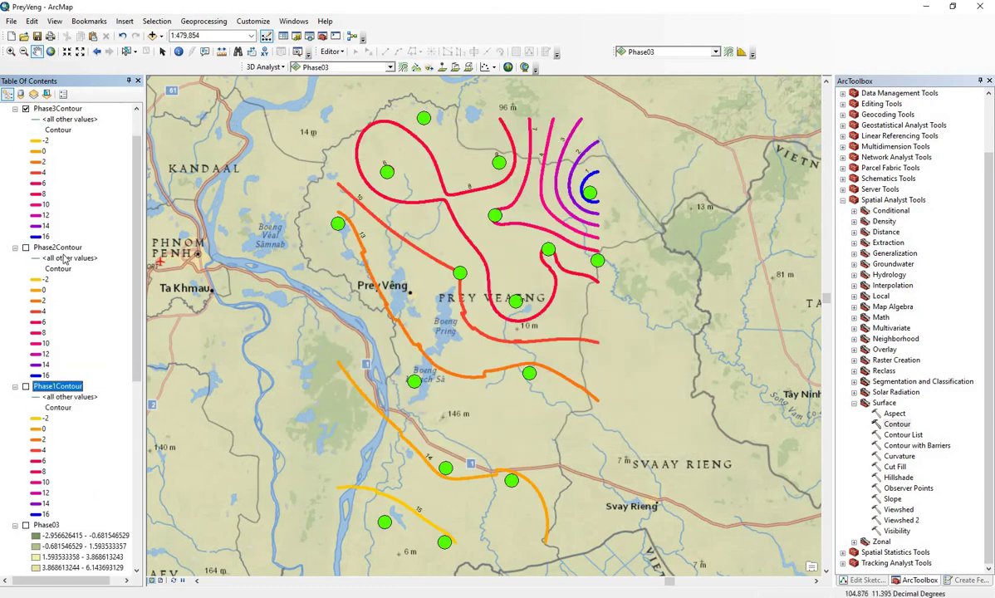
scroll(63, 259, "up", 1)
right_click(56, 140)
left_click(67, 276)
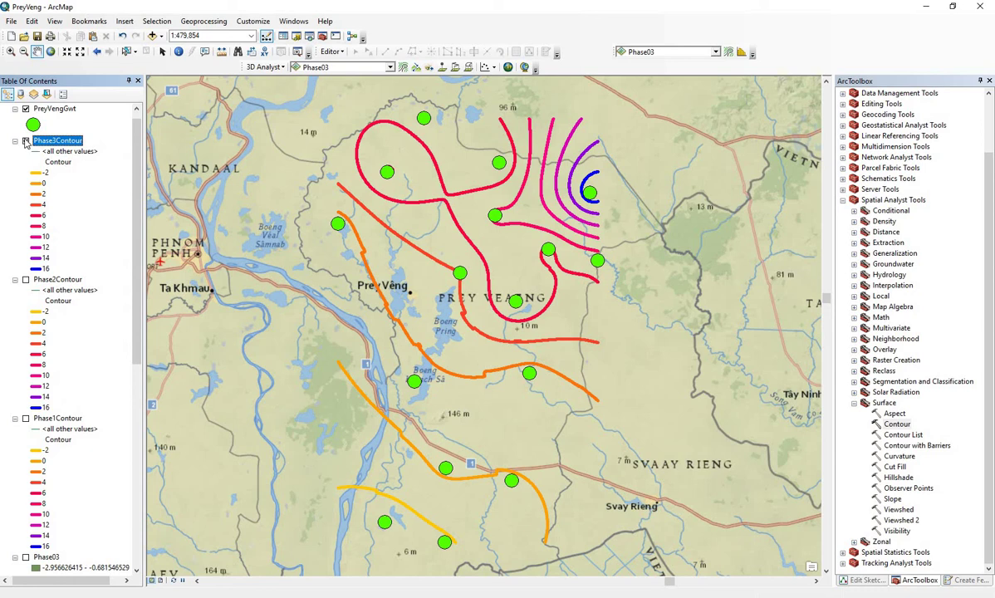
- Toggle the Phase3, Phase1 and Phase2 contour layers to compare, ending with all three shown
left_click(26, 141)
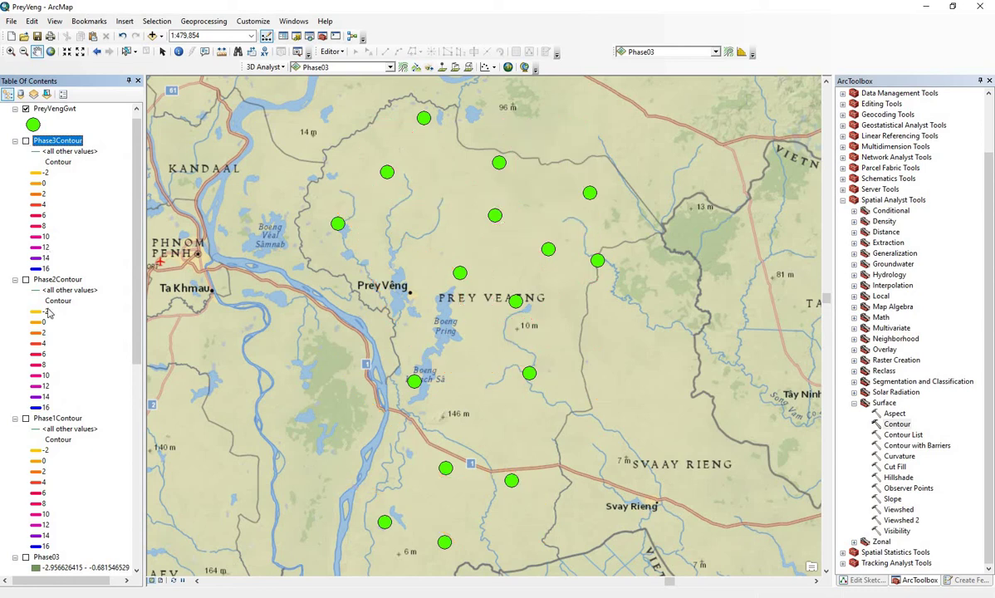
left_click(26, 418)
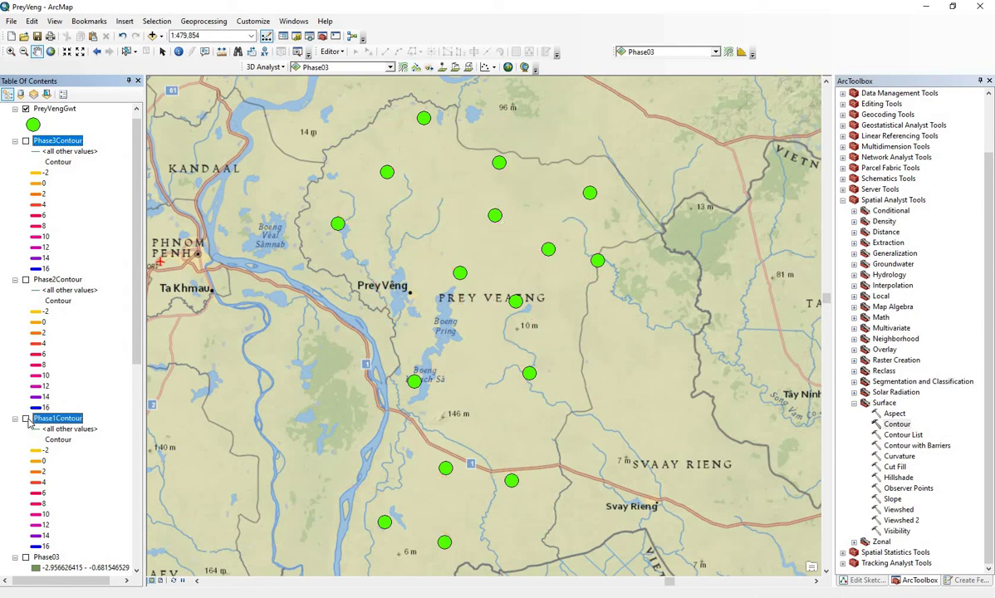
left_click(26, 280)
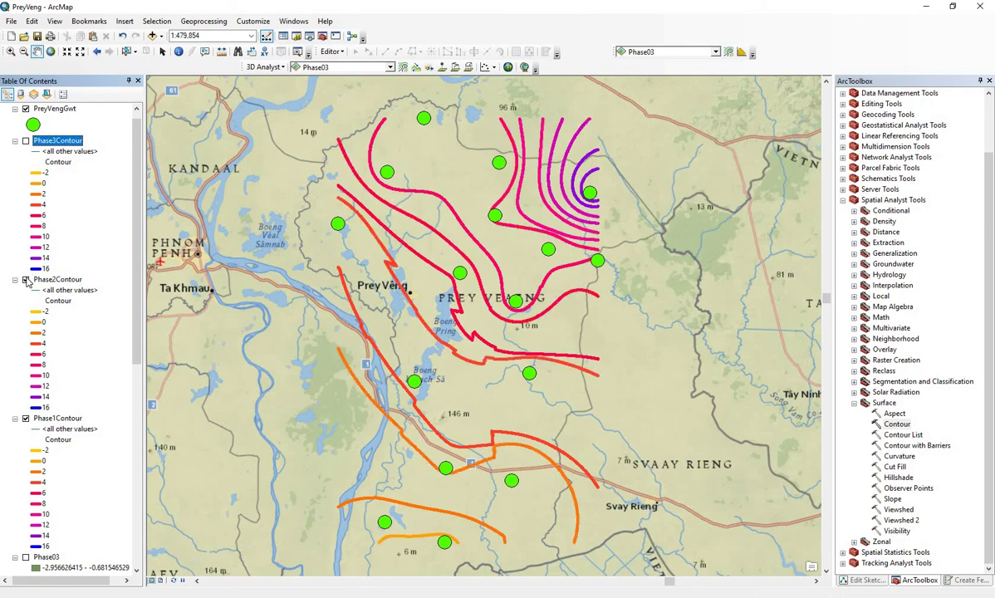
left_click(25, 141)
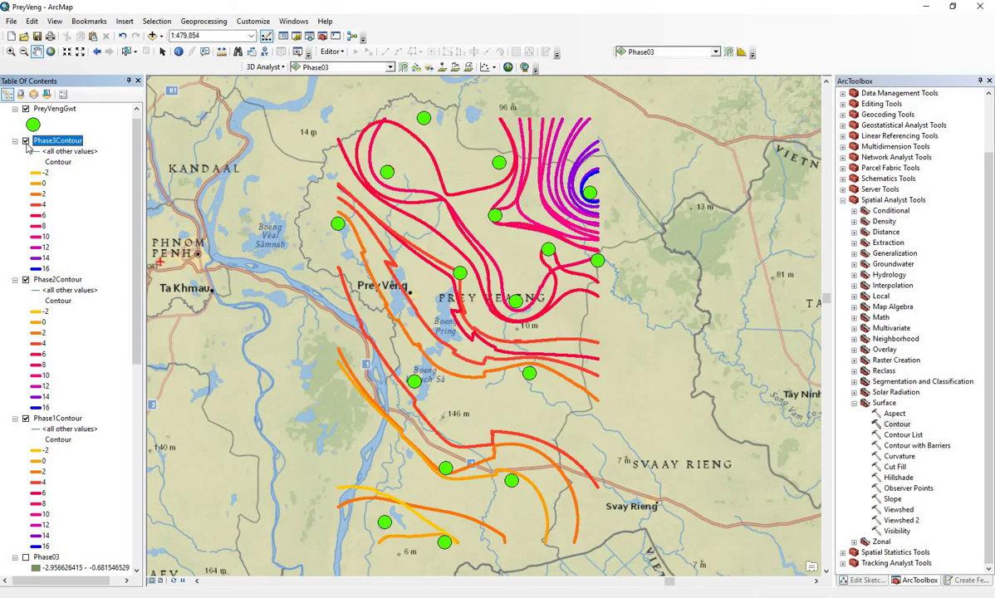